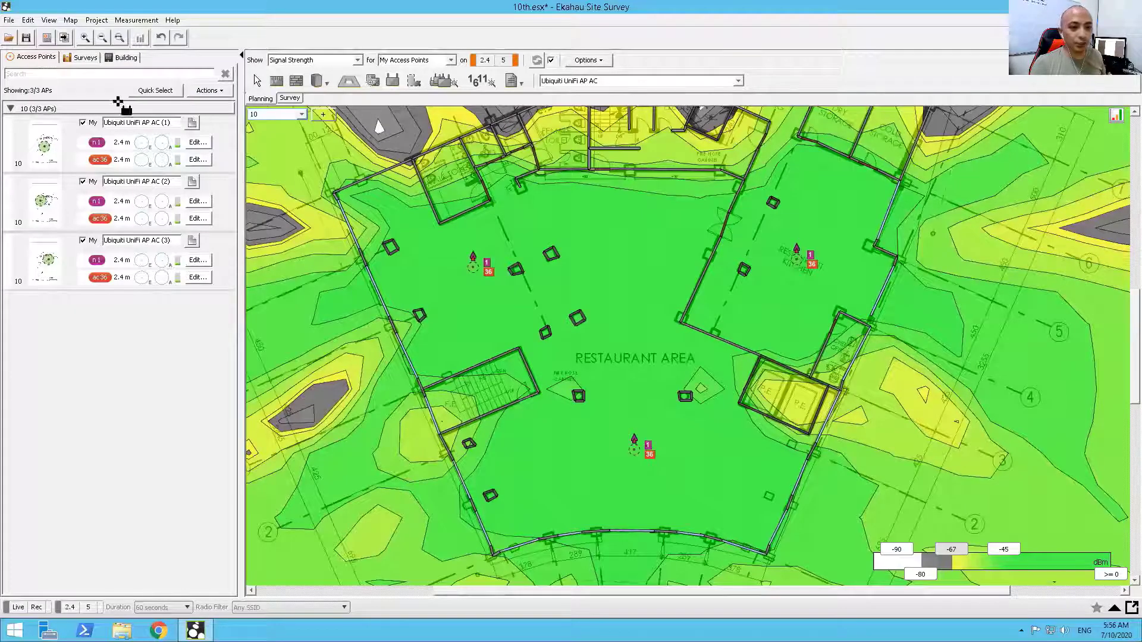
# Delete the access points on the restaurant's right and left sides.
pyautogui.click(259, 82)
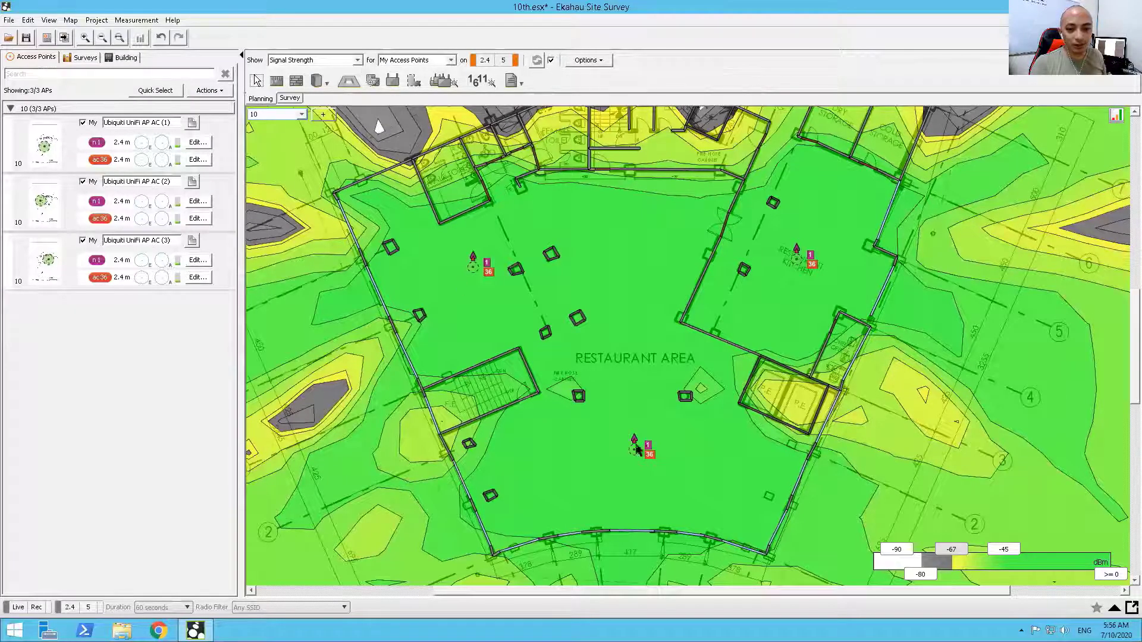
pyautogui.click(797, 264)
pyautogui.press('Delete')
pyautogui.click(473, 269)
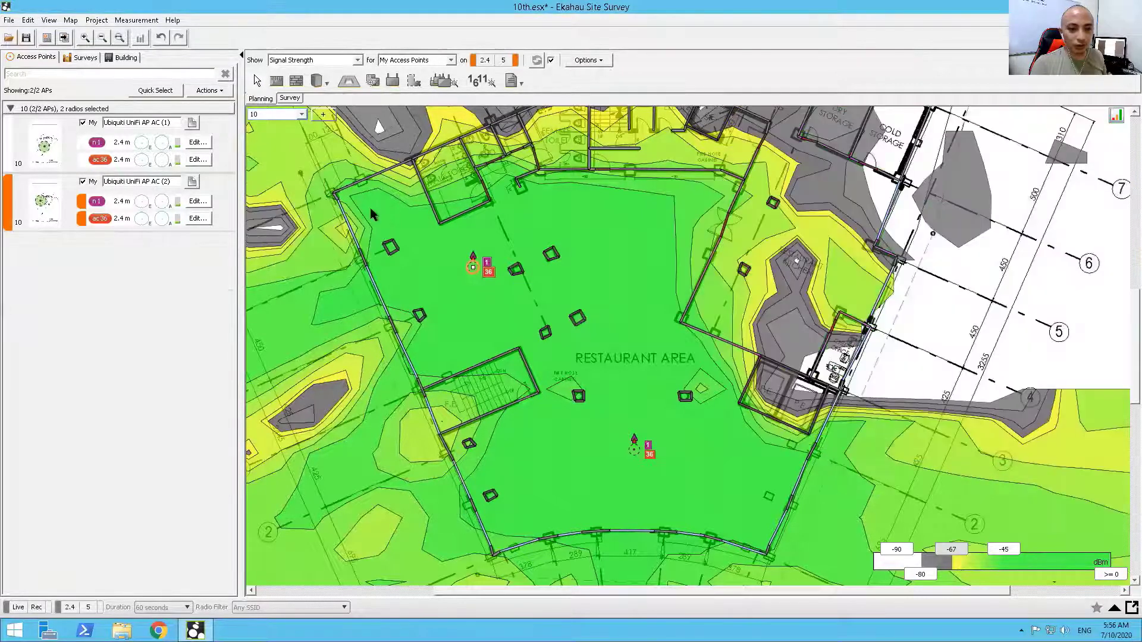
pyautogui.press('Delete')
# Place four new APs: restaurant top centre, left side, kitchen, and near the top toilets.
pyautogui.click(393, 83)
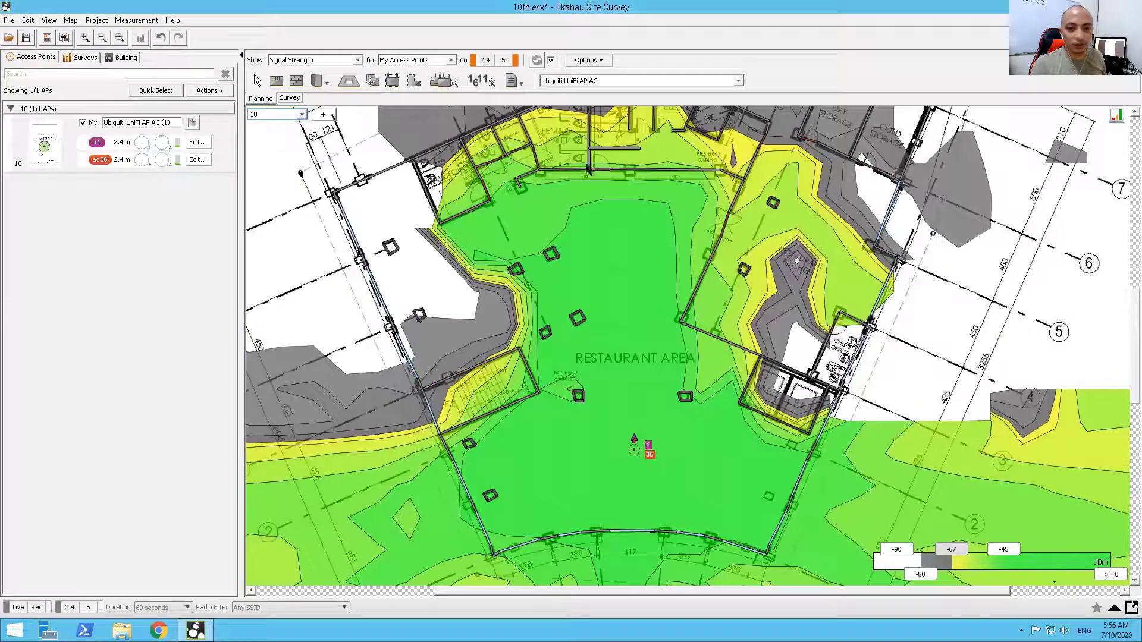
pyautogui.click(622, 244)
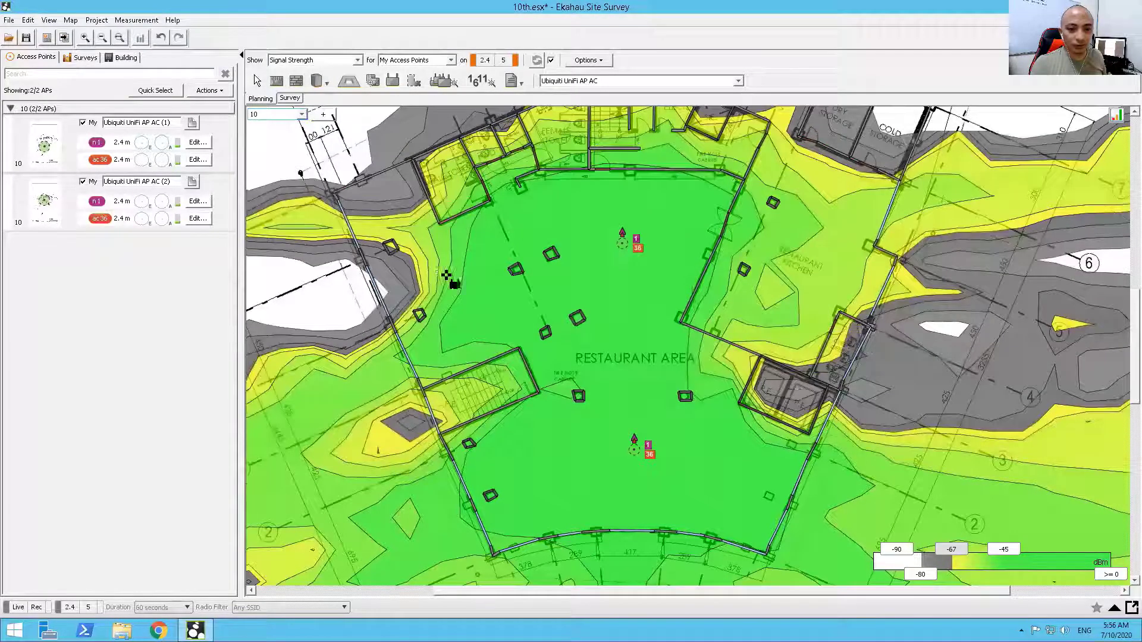
pyautogui.click(442, 271)
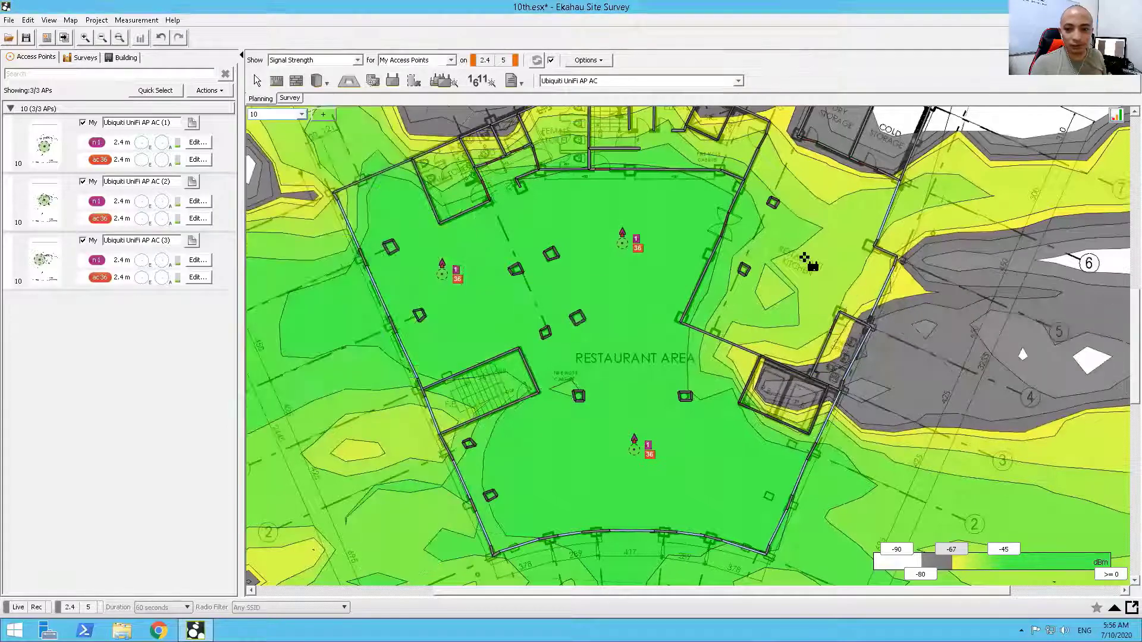
pyautogui.click(807, 249)
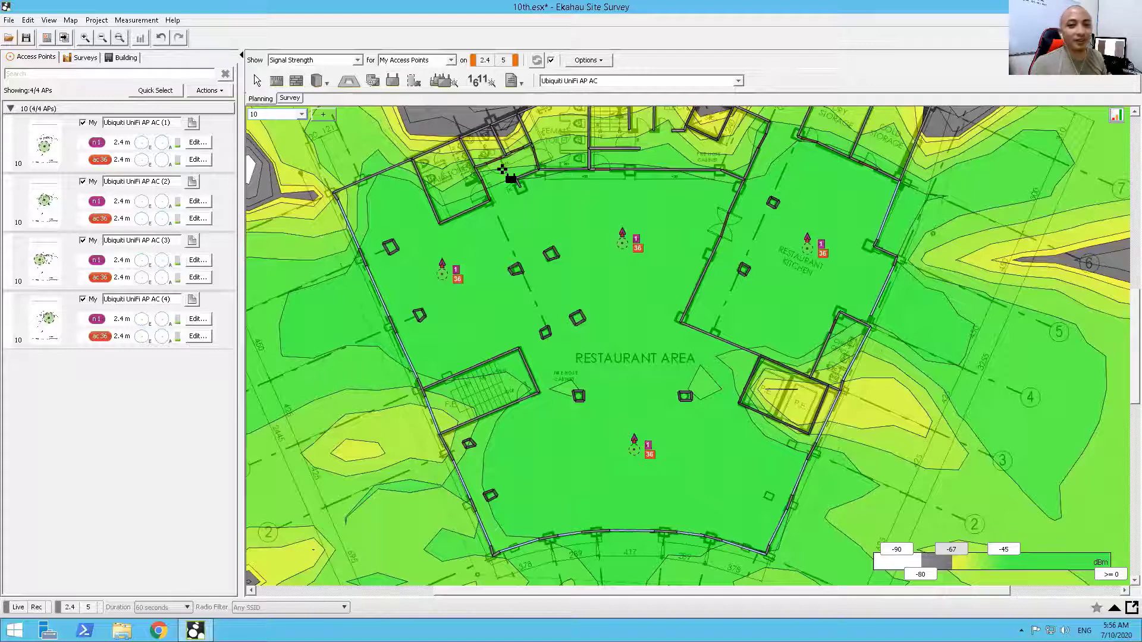
pyautogui.click(502, 169)
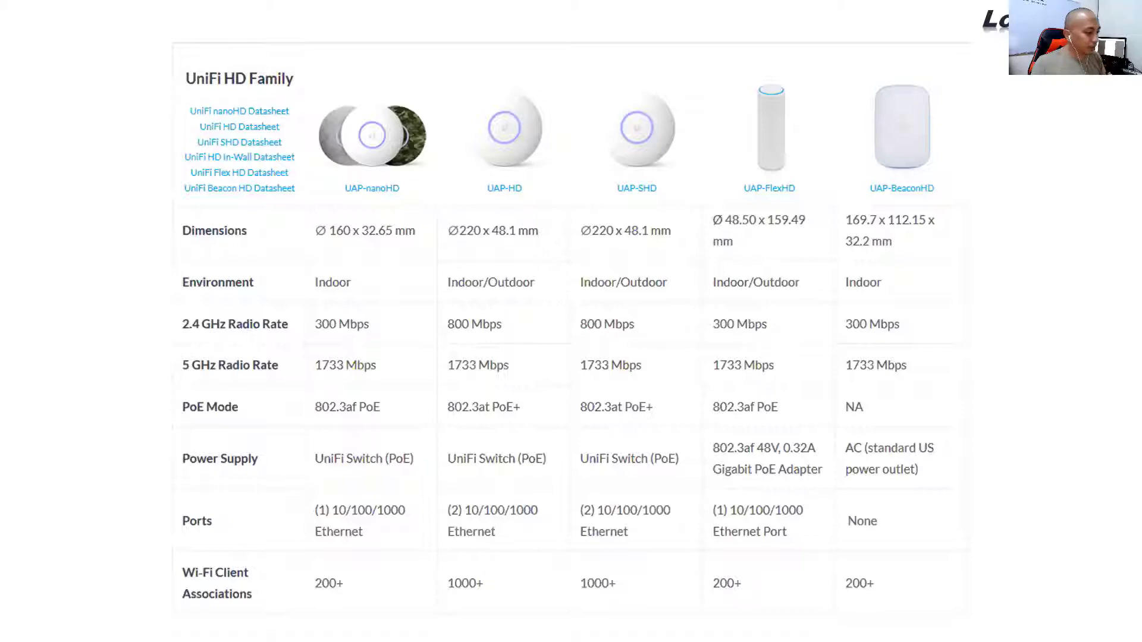
pyautogui.hotkey('alt', 'Tab')
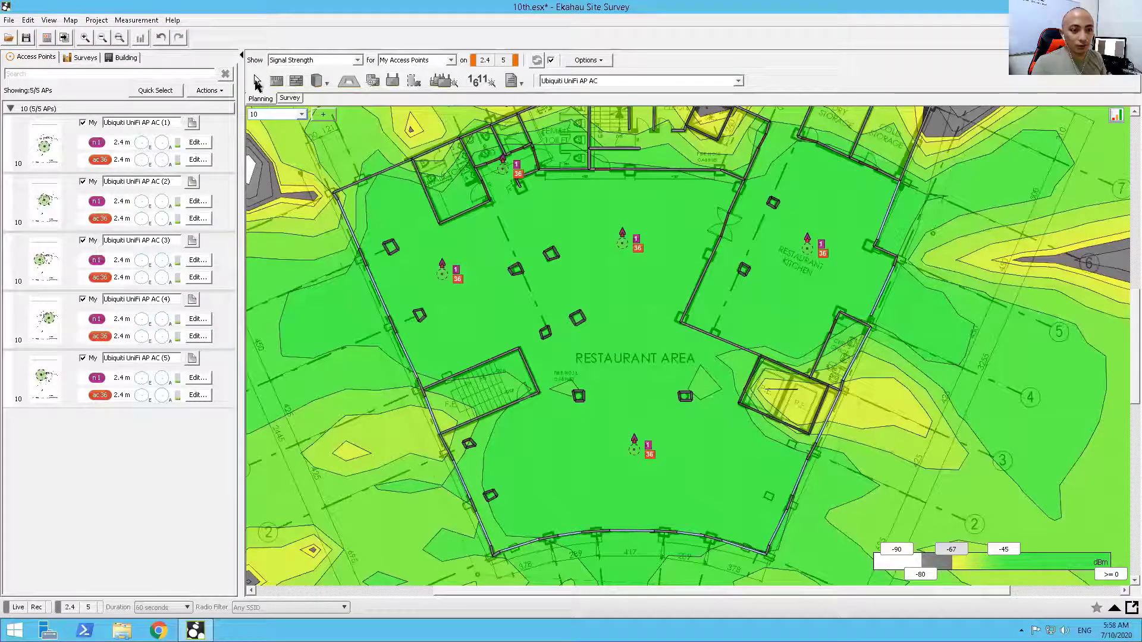
# Delete the access points near the top toilets, on the left side, and at top centre.
pyautogui.click(257, 81)
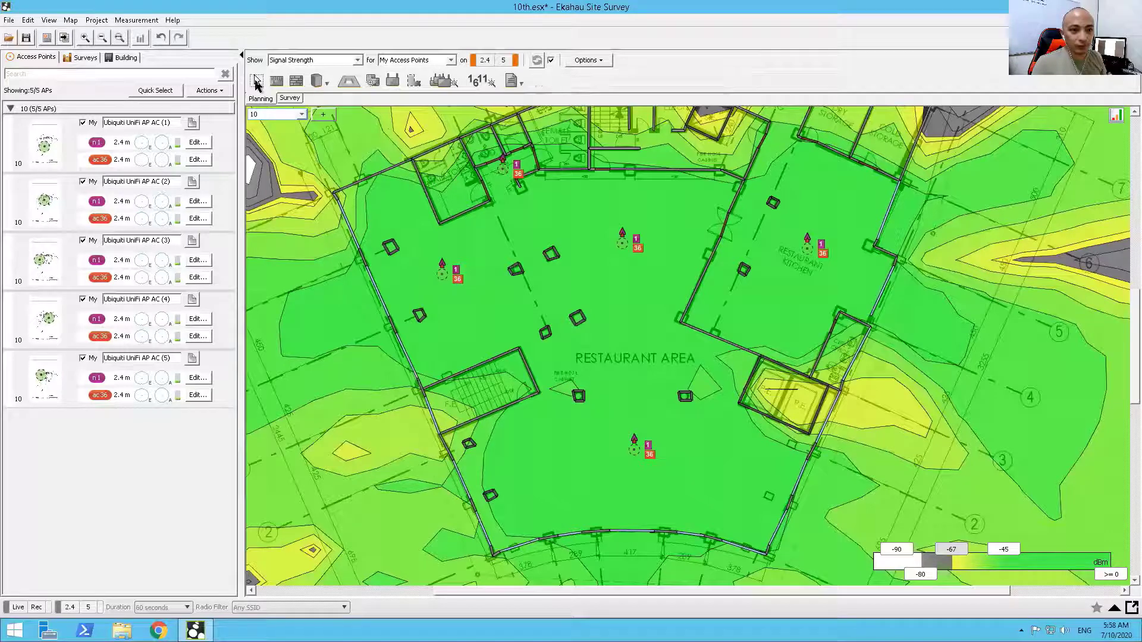
pyautogui.click(507, 172)
pyautogui.press('Delete')
pyautogui.click(443, 274)
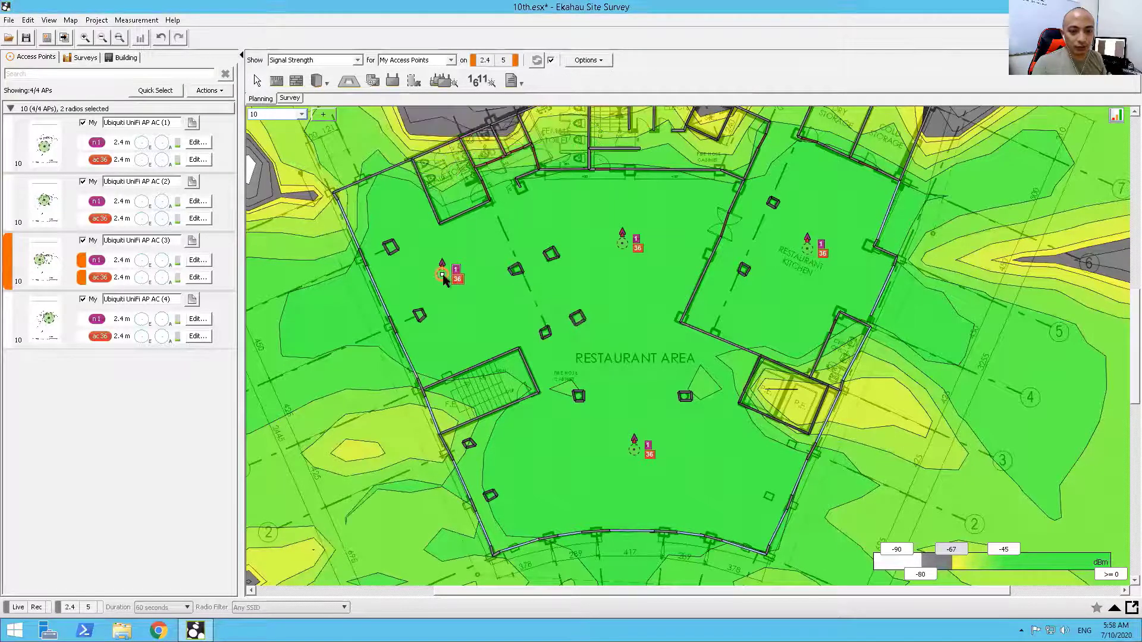
pyautogui.press('Delete')
pyautogui.click(626, 246)
pyautogui.press('Delete')
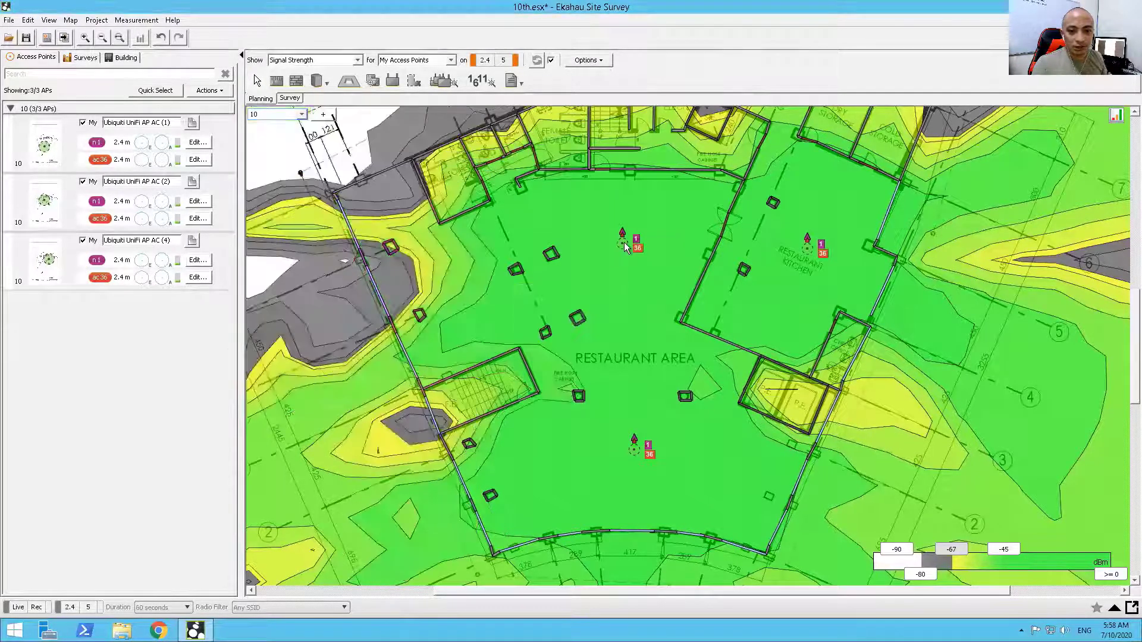
# Delete the kitchen access point and the last remaining one, leaving 0/0 APs.
pyautogui.click(807, 247)
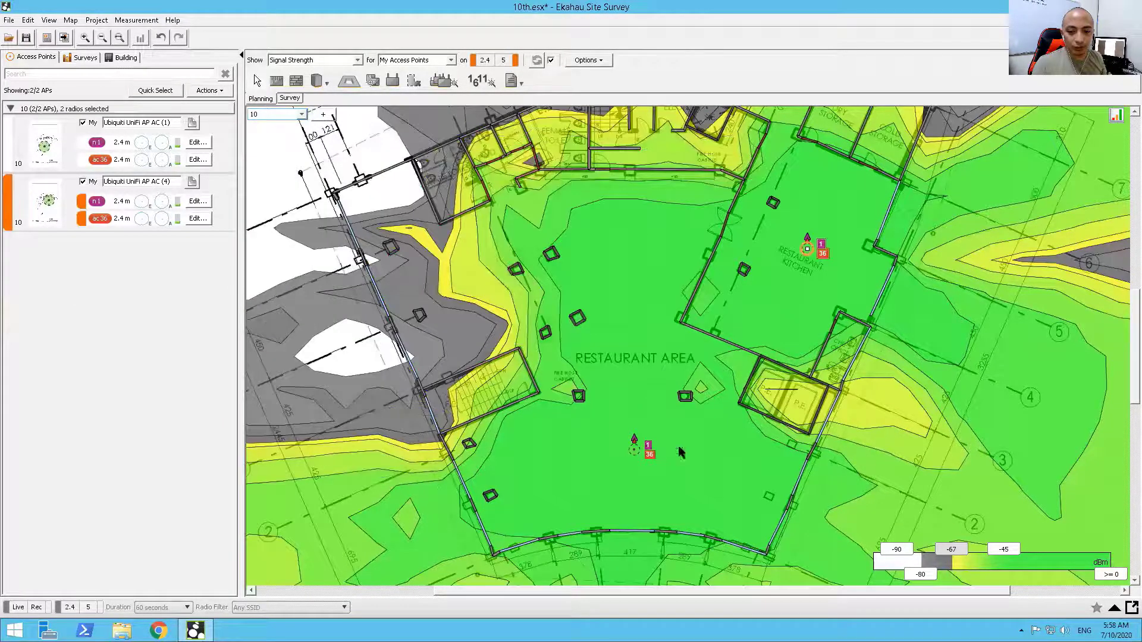
pyautogui.press('Delete')
pyautogui.click(635, 450)
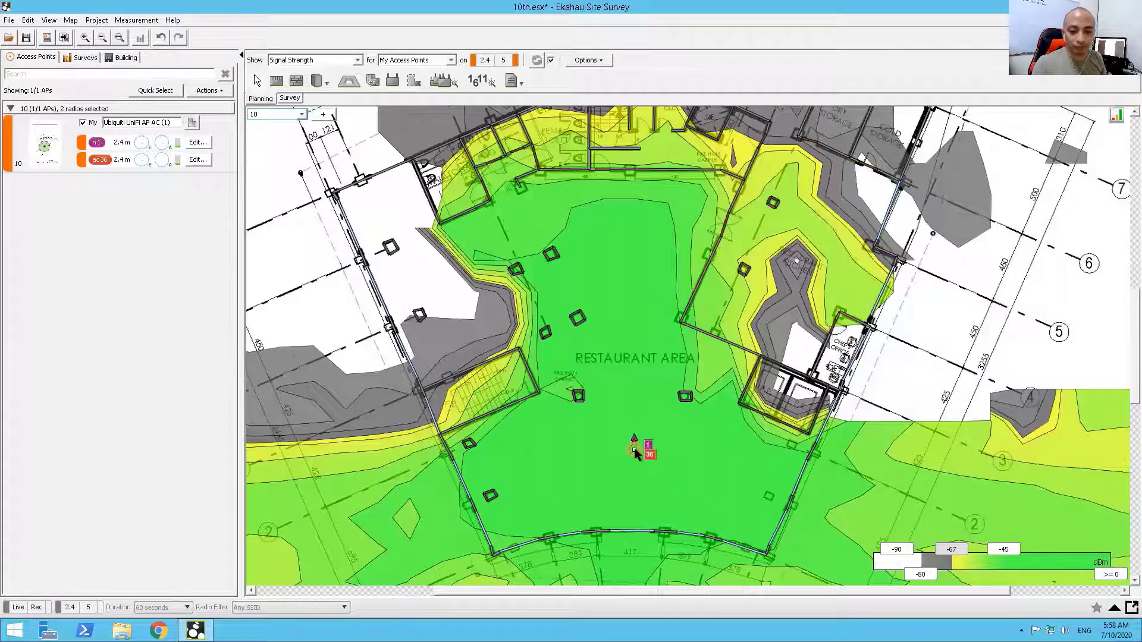
pyautogui.press('Delete')
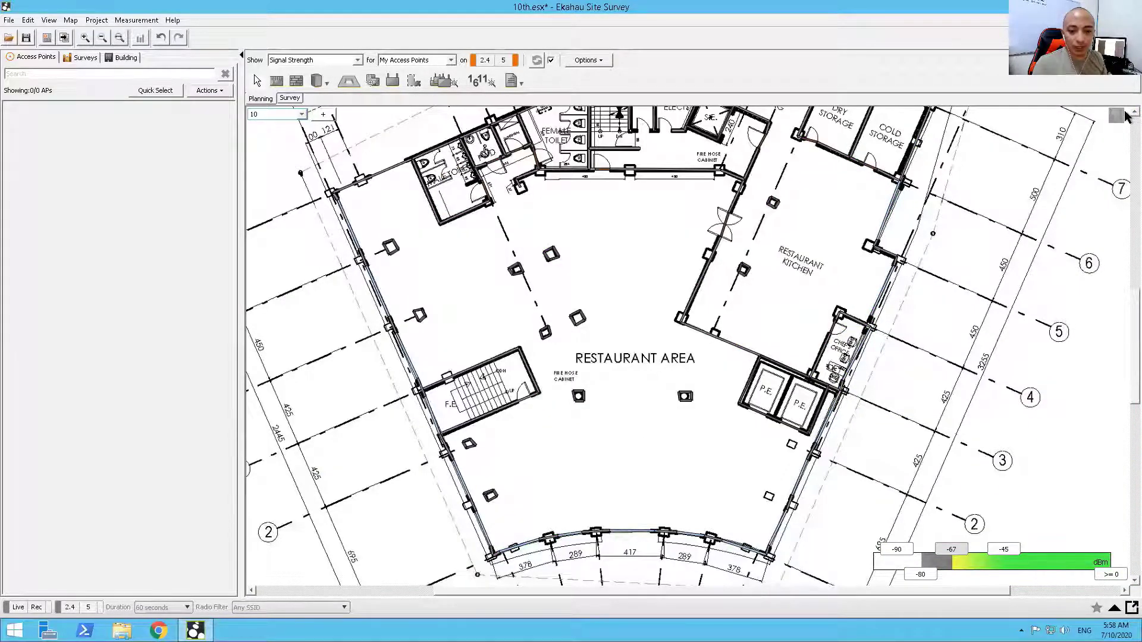
pyautogui.scroll(1, 1124, 113)
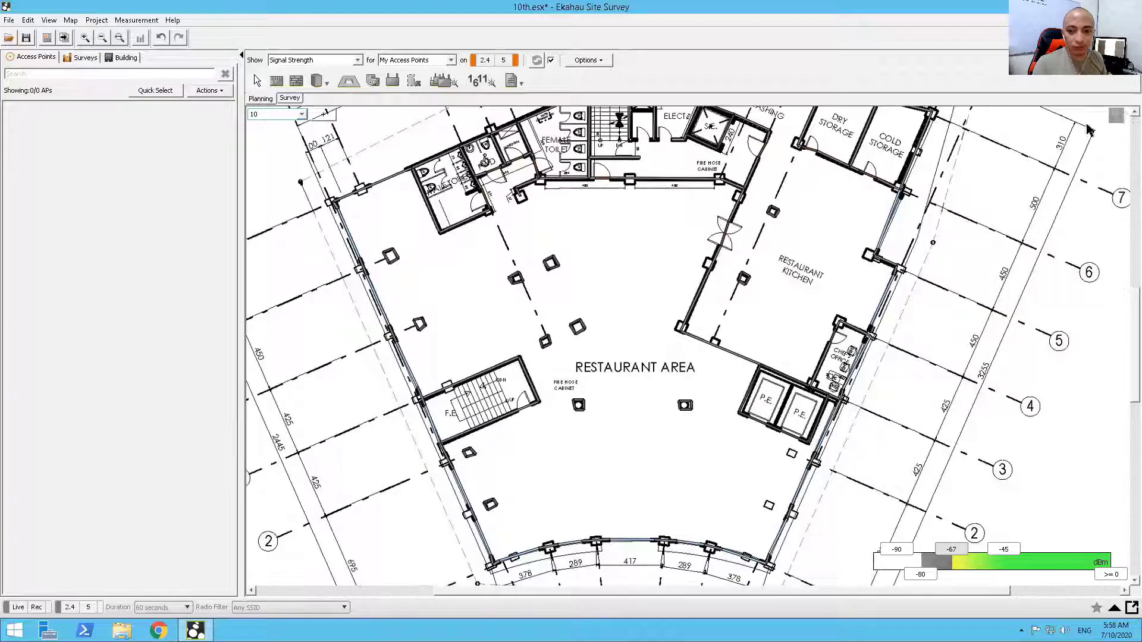
pyautogui.scroll(1, 648, 312)
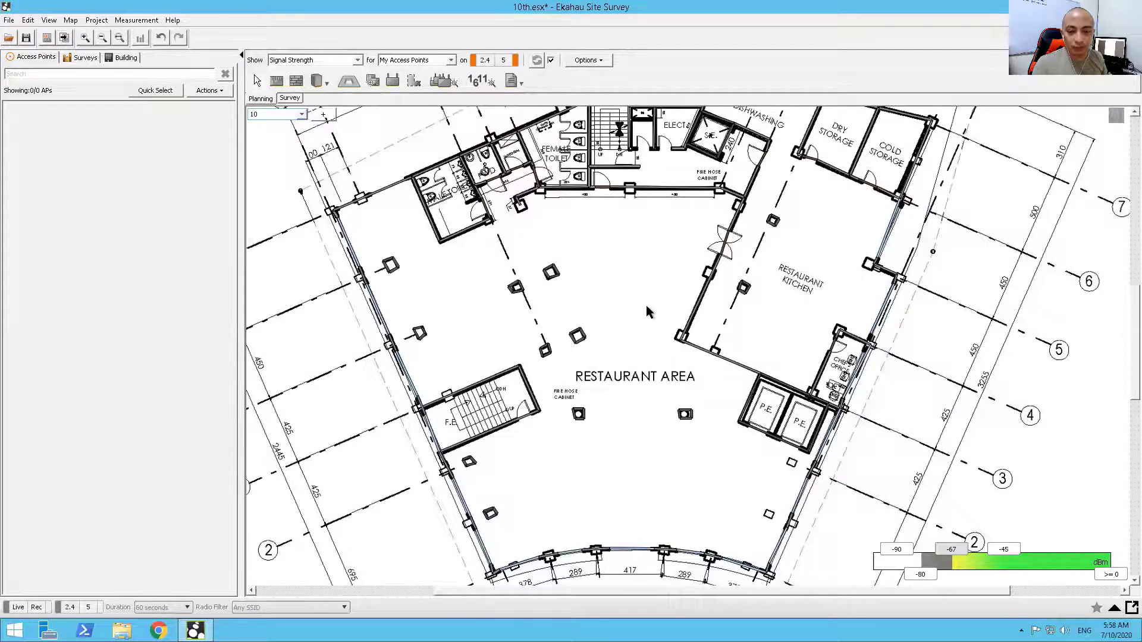
pyautogui.scroll(-1, 648, 312)
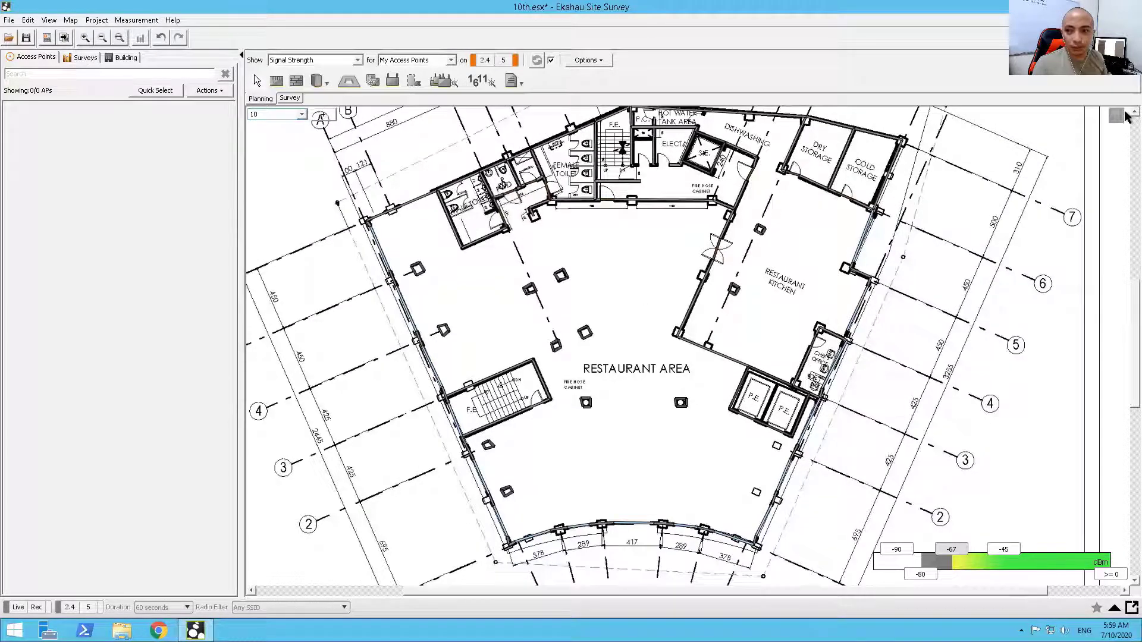
pyautogui.scroll(1, 1125, 116)
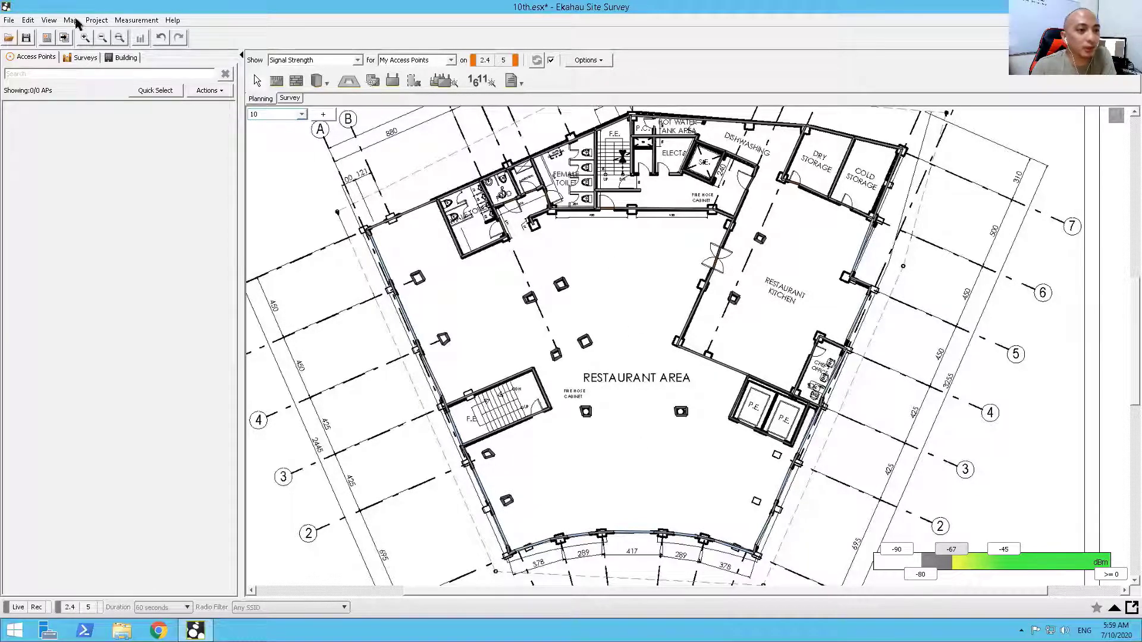
pyautogui.click(95, 21)
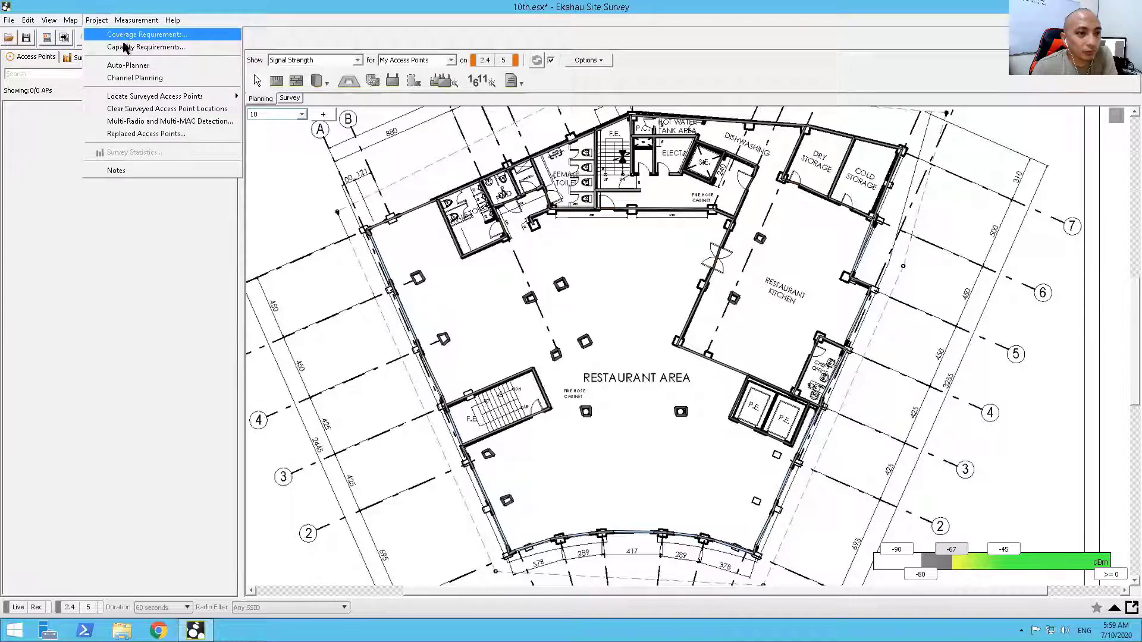
pyautogui.click(129, 65)
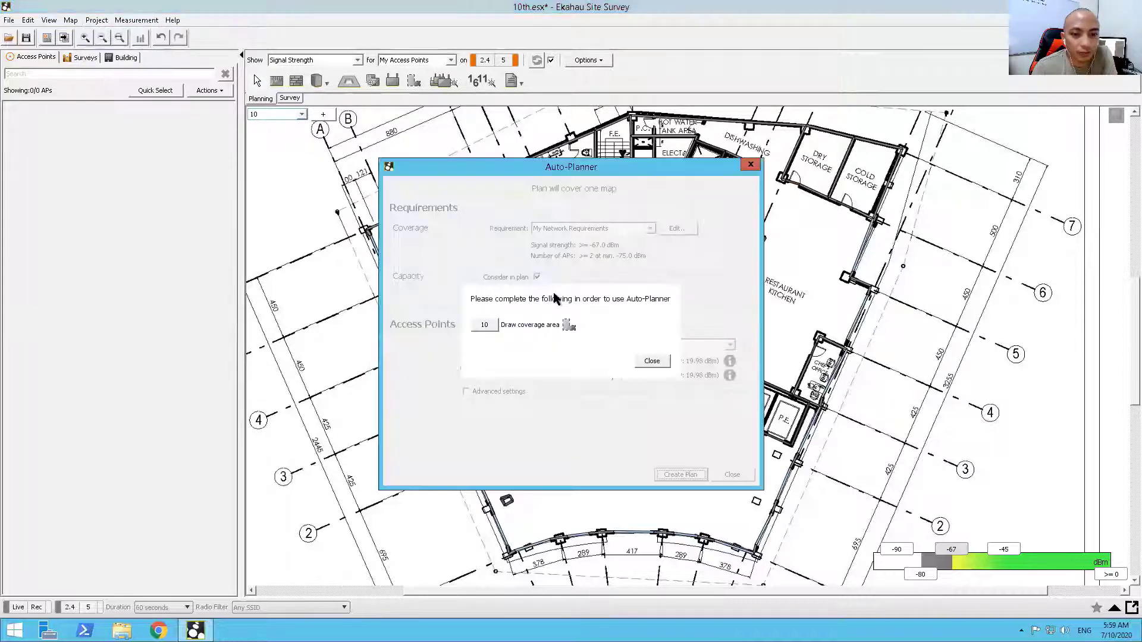
pyautogui.click(485, 326)
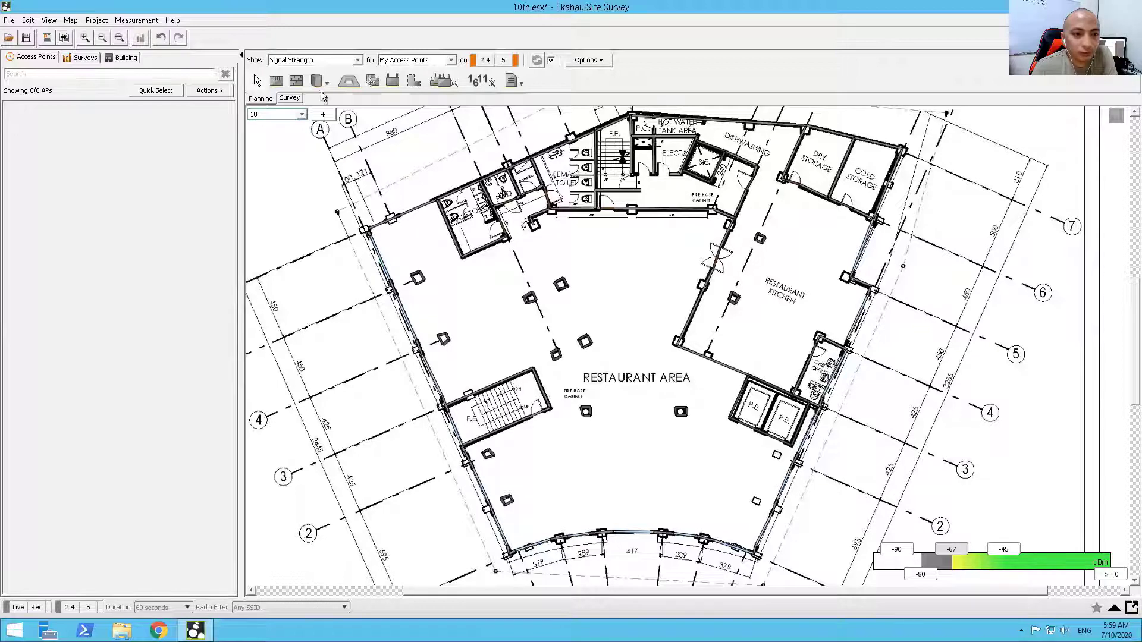
pyautogui.click(414, 81)
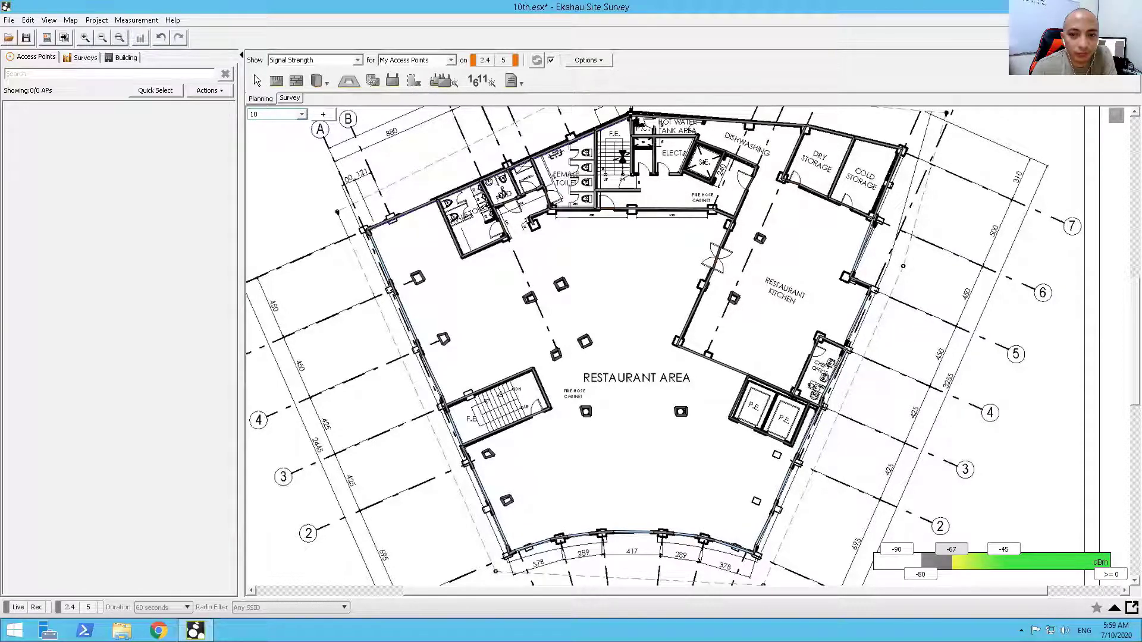
pyautogui.click(807, 124)
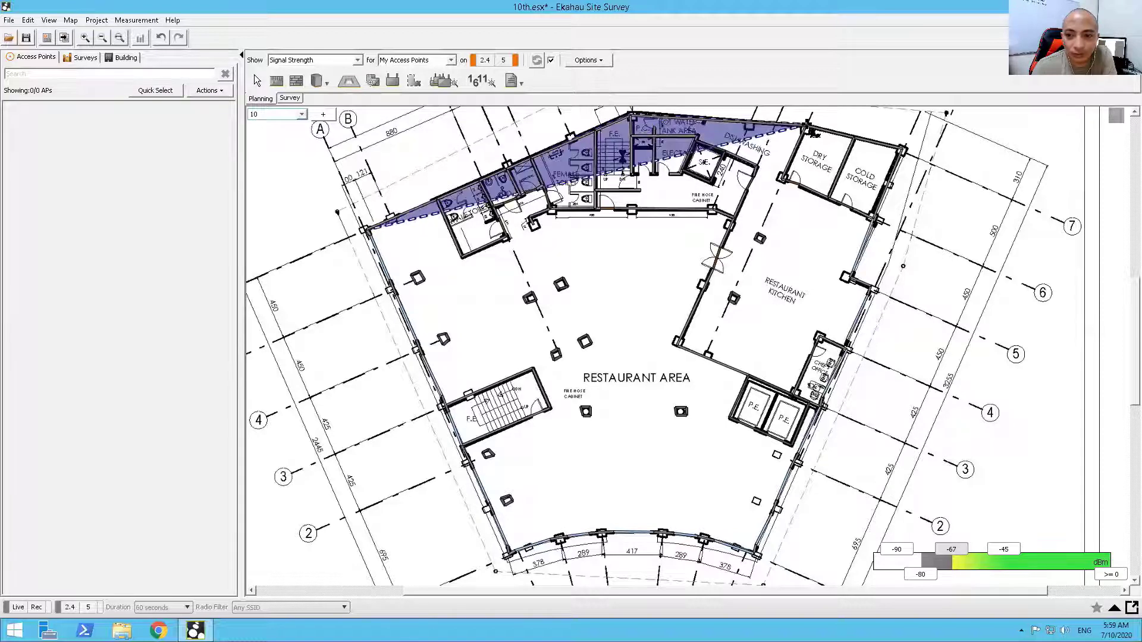
pyautogui.click(903, 150)
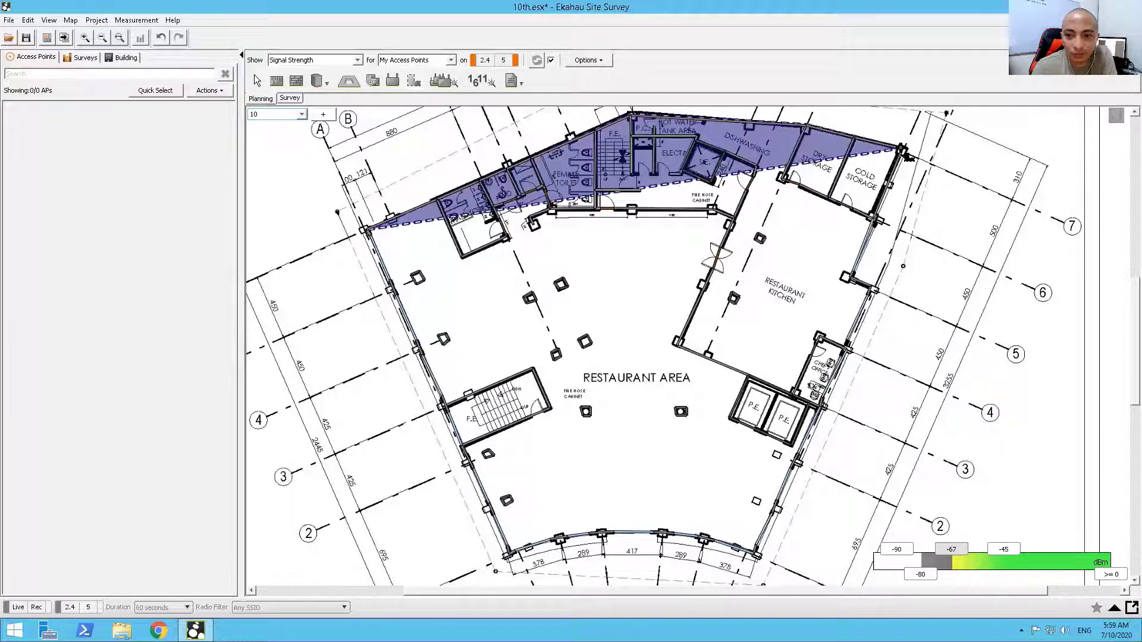
pyautogui.click(846, 277)
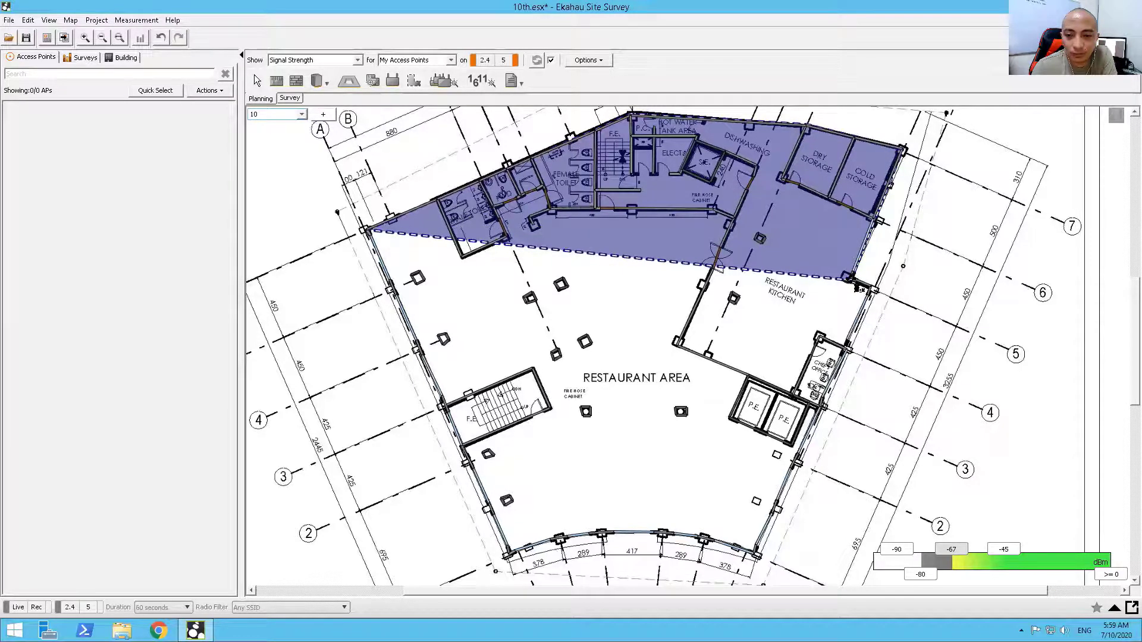
pyautogui.click(872, 288)
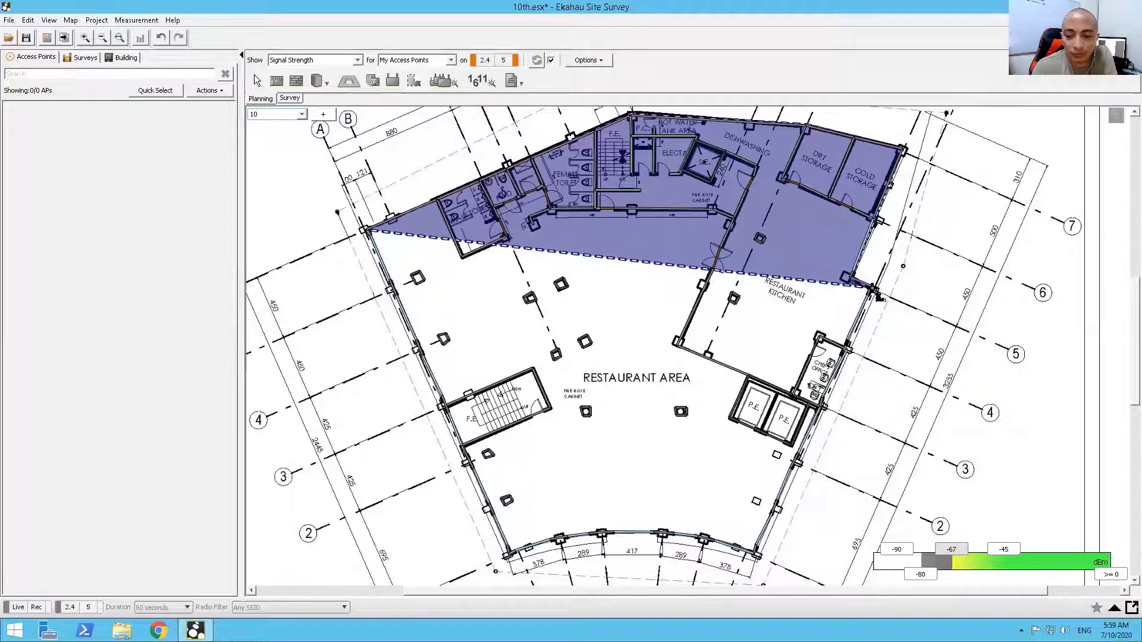
pyautogui.click(757, 556)
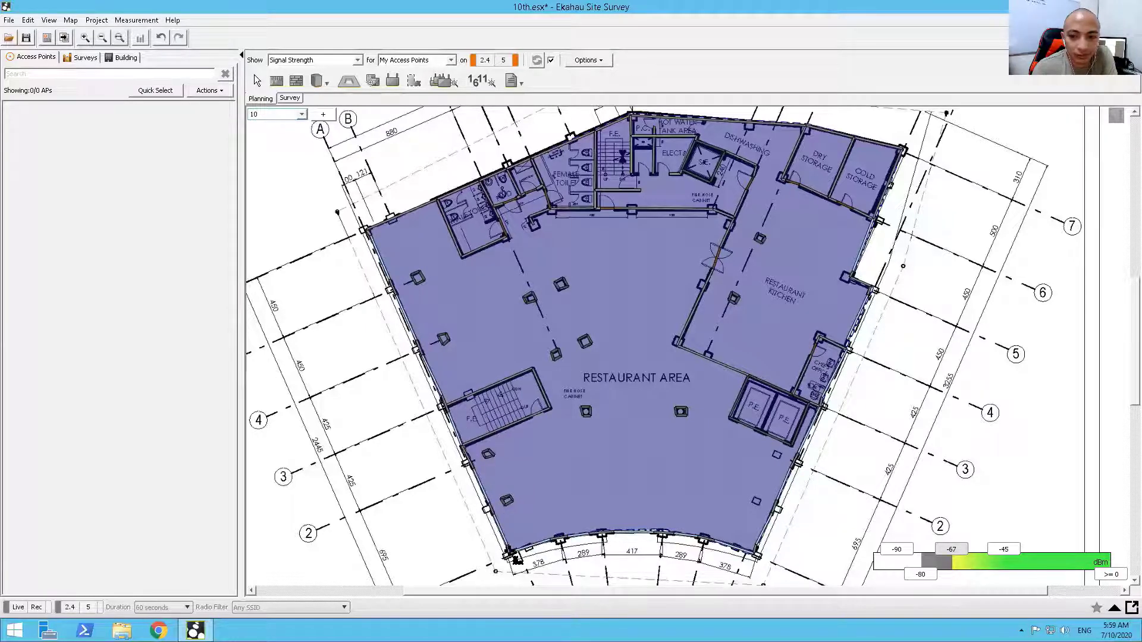
pyautogui.click(541, 460)
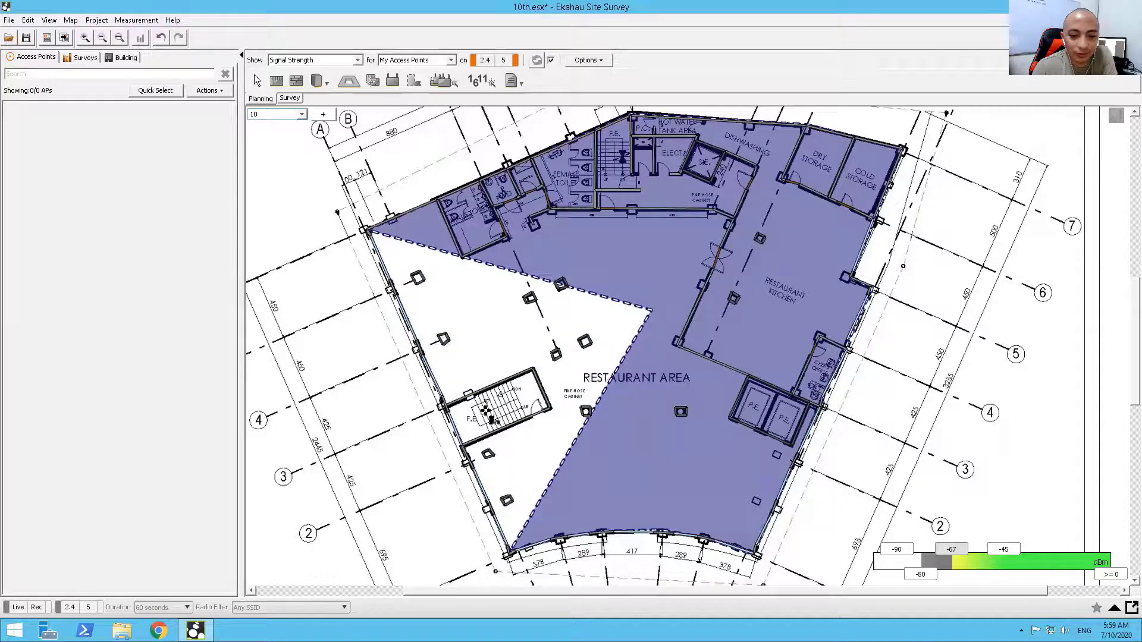
pyautogui.press('Escape')
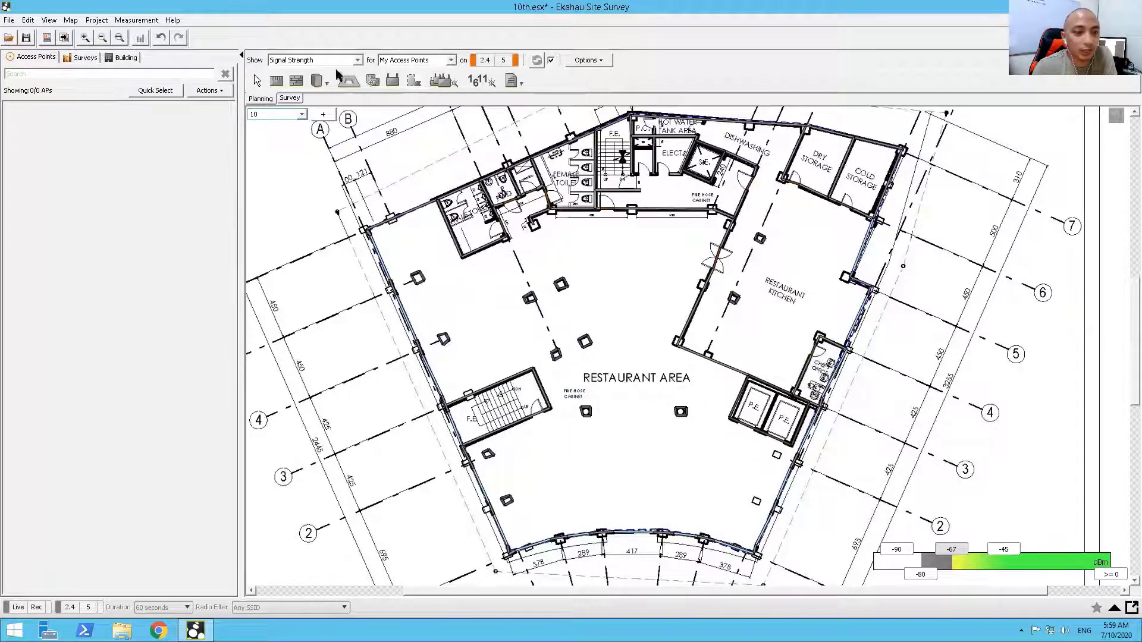
# Add a capacity requirement of 250 11ac AC Smartphone devices.
pyautogui.click(97, 21)
pyautogui.click(101, 21)
pyautogui.click(101, 21)
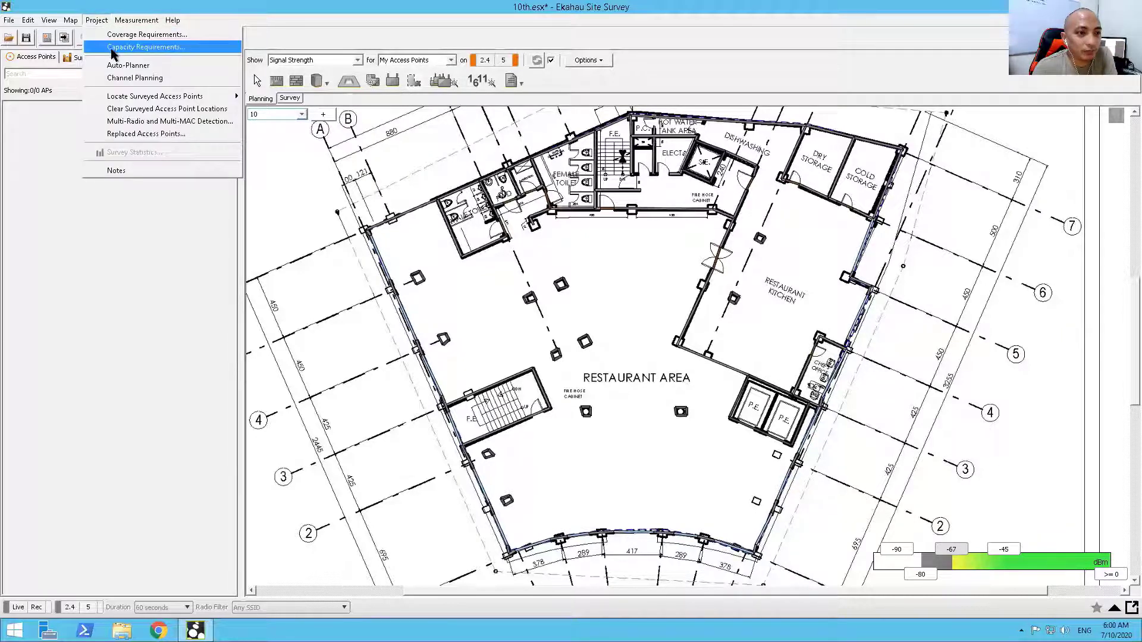
pyautogui.click(111, 51)
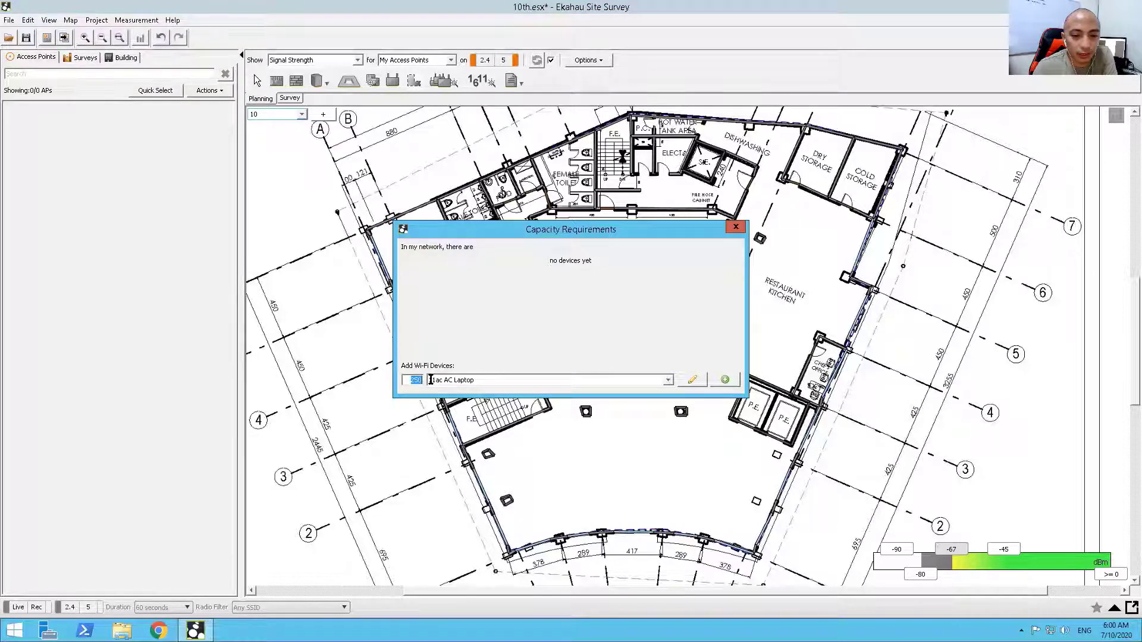
pyautogui.click(501, 384)
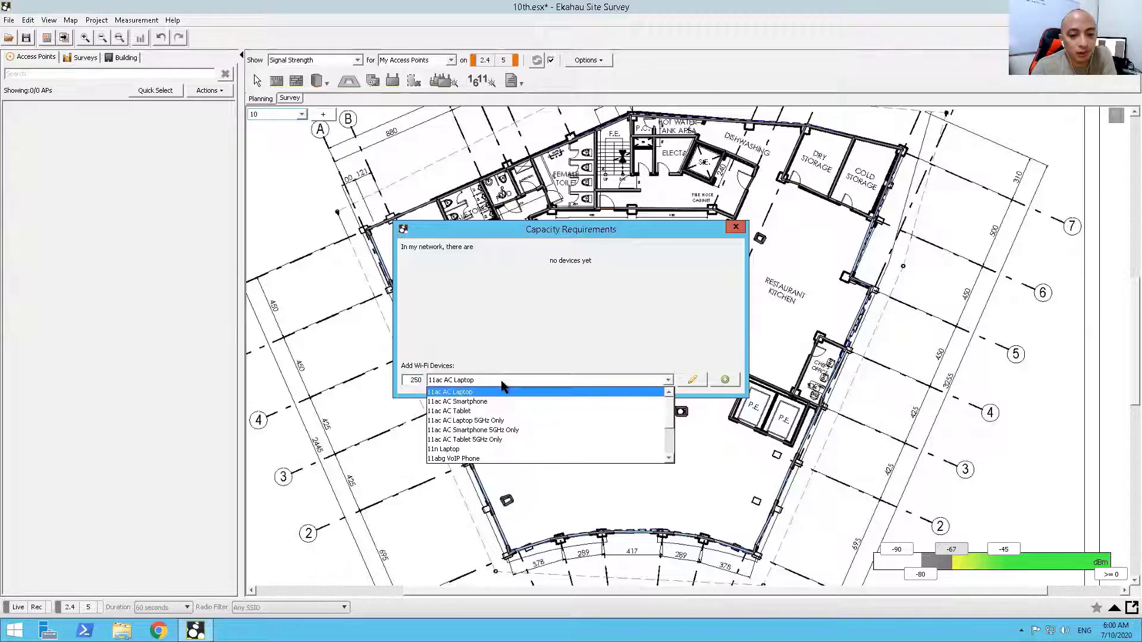
pyautogui.click(506, 401)
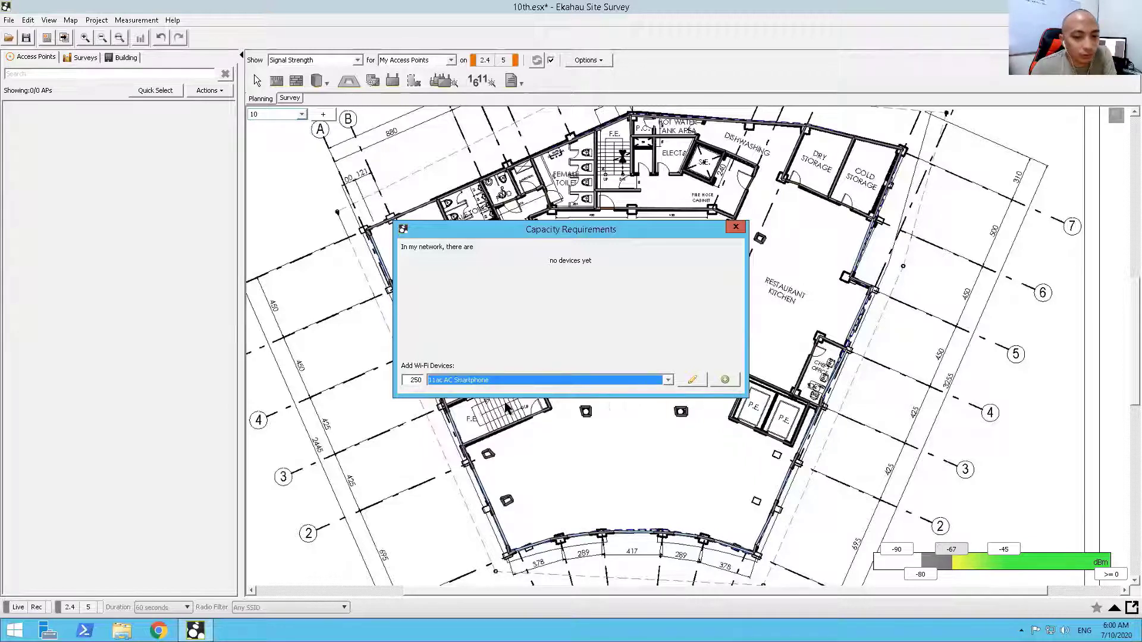
pyautogui.click(725, 380)
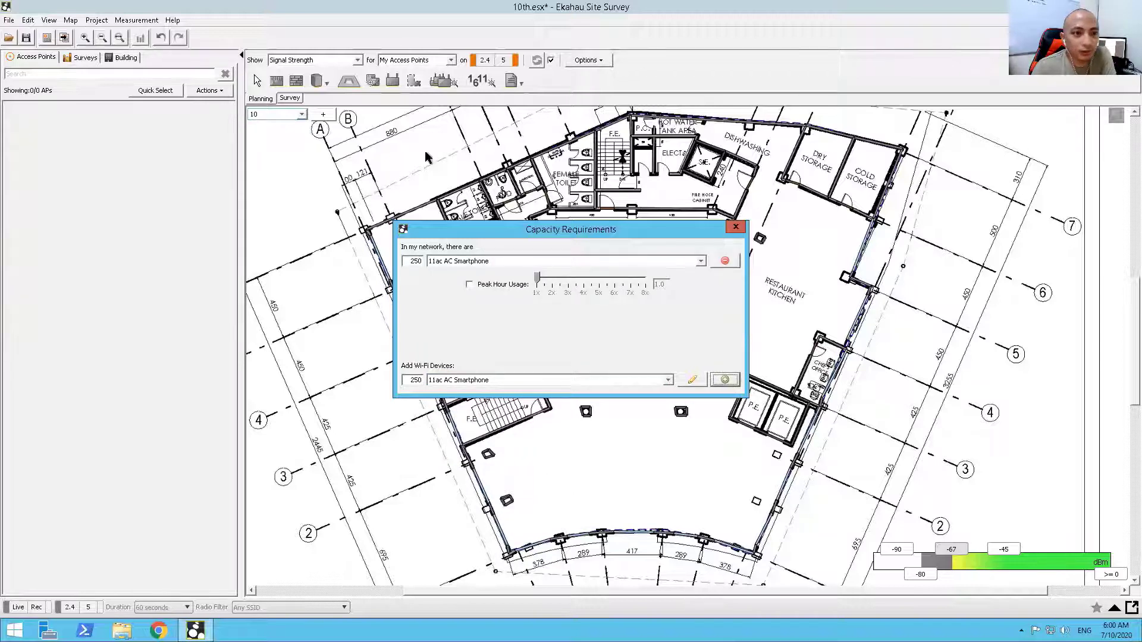
pyautogui.click(96, 20)
# Run the Auto-Planner with Ubiquiti UniFi AP AC to create the access point plan.
pyautogui.click(96, 19)
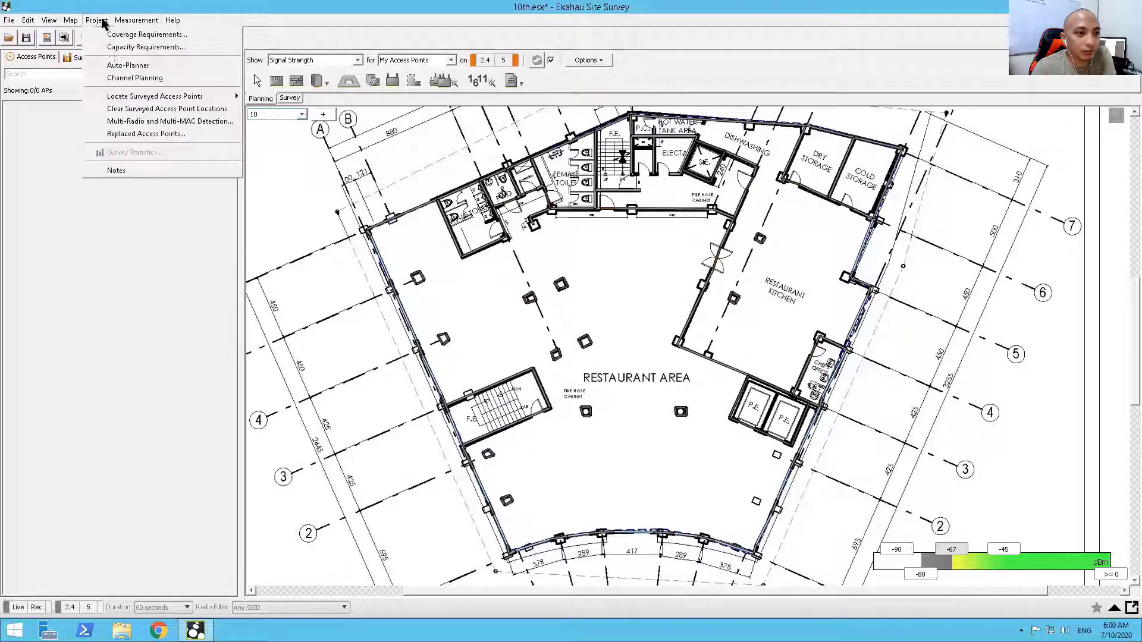
pyautogui.click(121, 70)
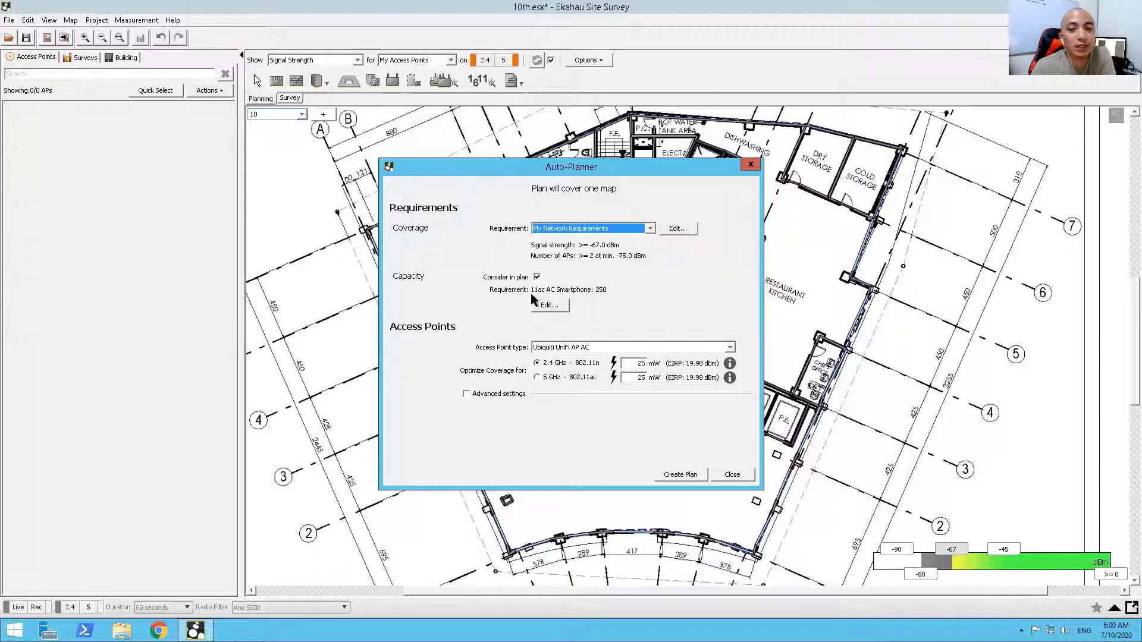
pyautogui.click(682, 475)
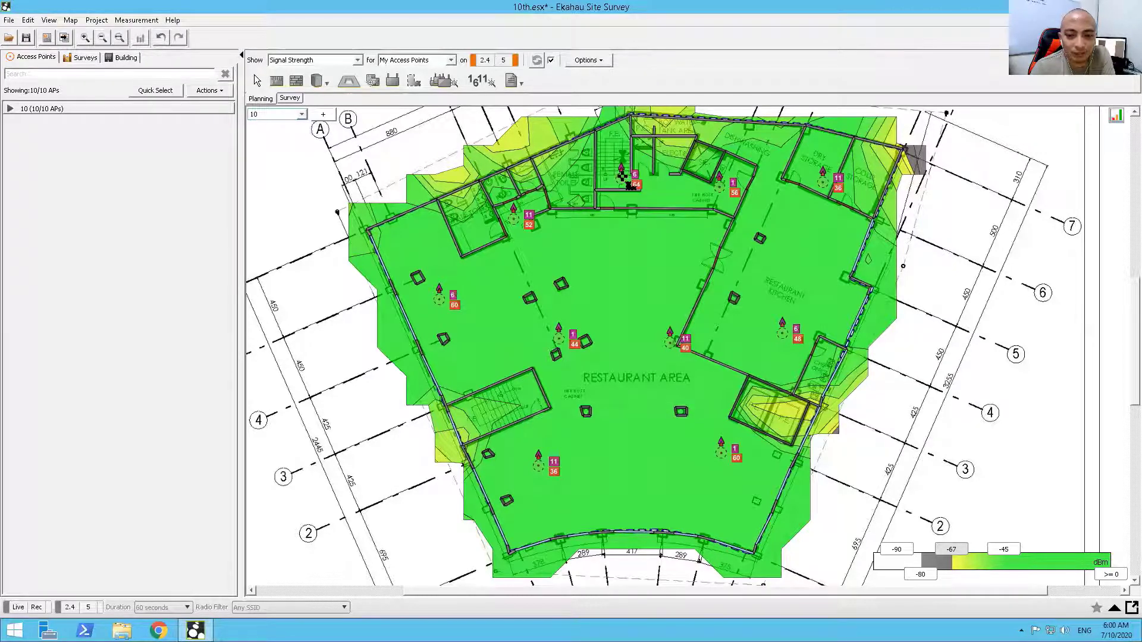
# Select the 6/64 access point next to the top stairwell.
pyautogui.press('Escape')
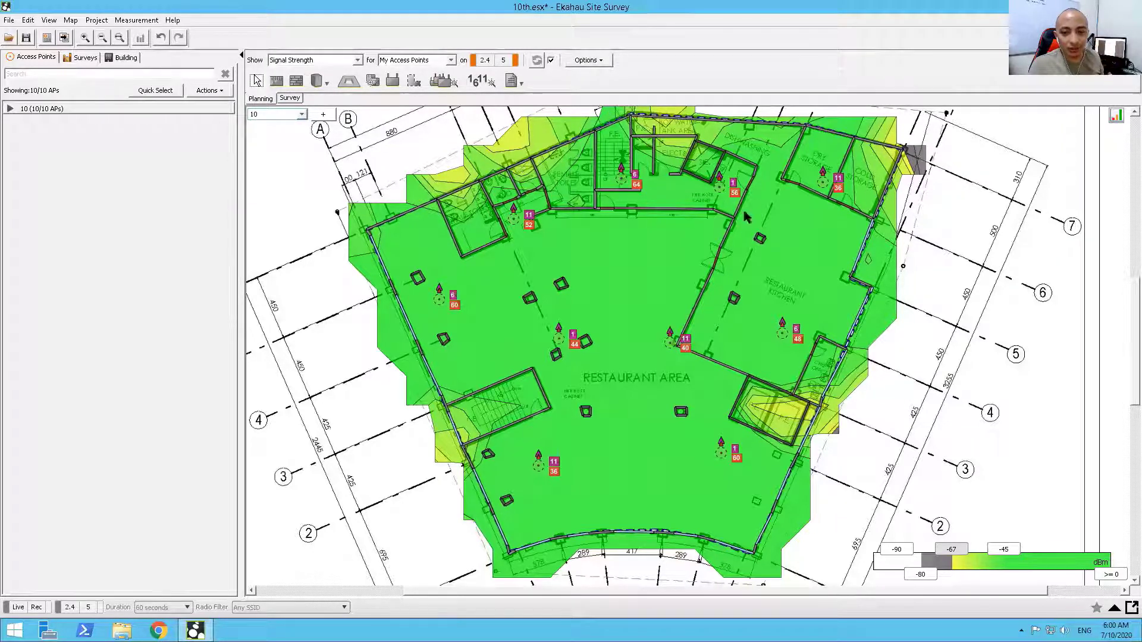
pyautogui.click(622, 180)
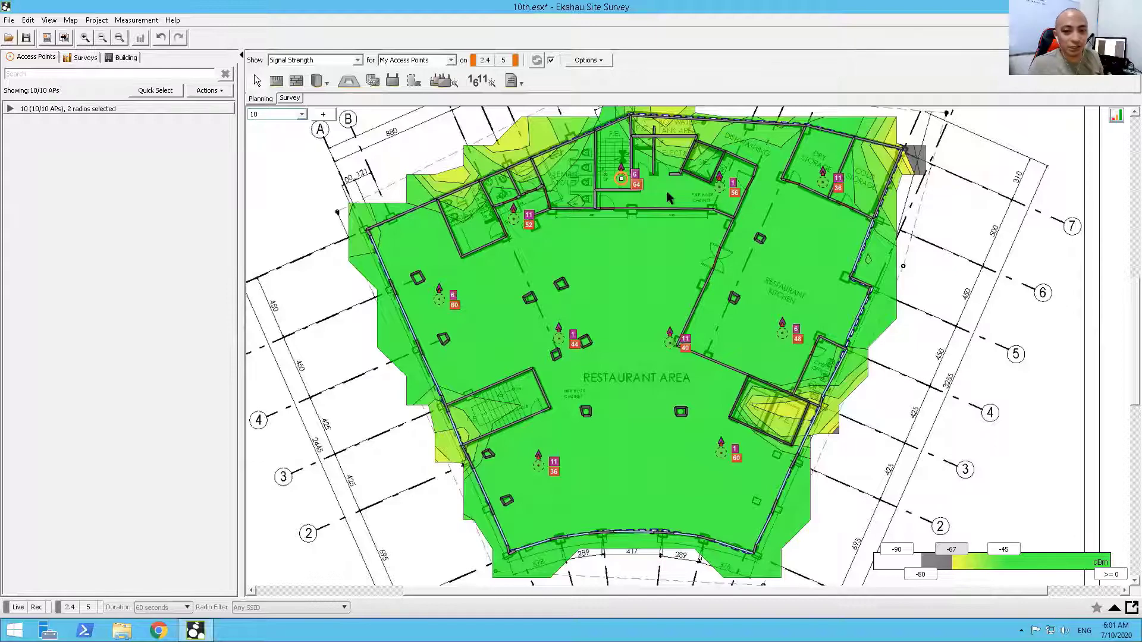
# Delete the 6/64, 1/56 and 11/36 APs, move the kitchen AP up, then go to Start.
pyautogui.press('Delete')
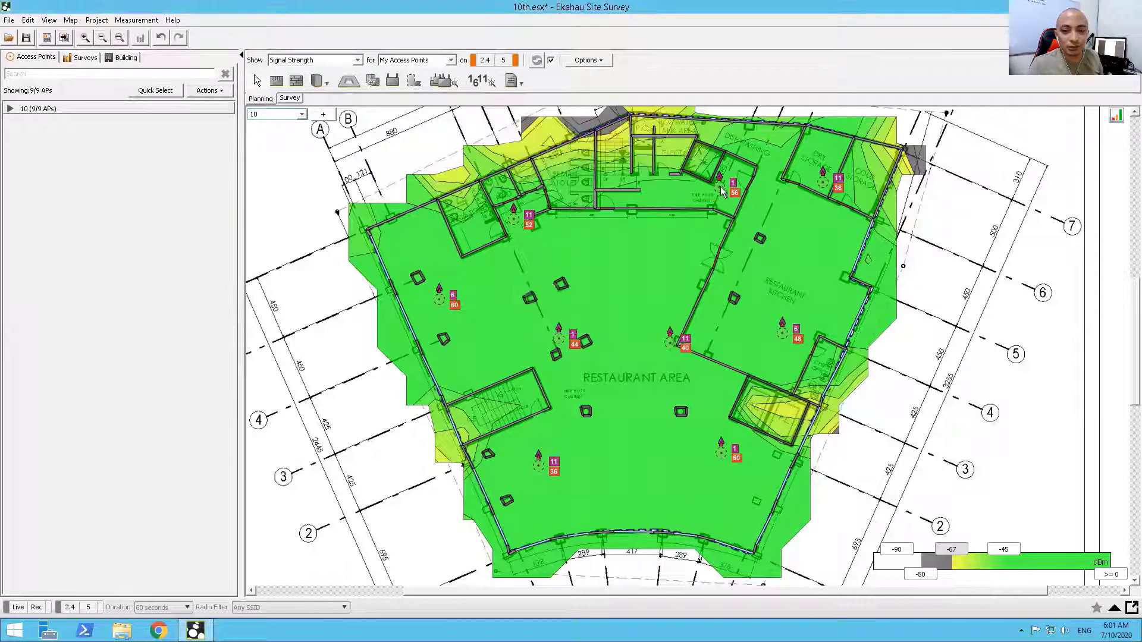
pyautogui.press('Delete')
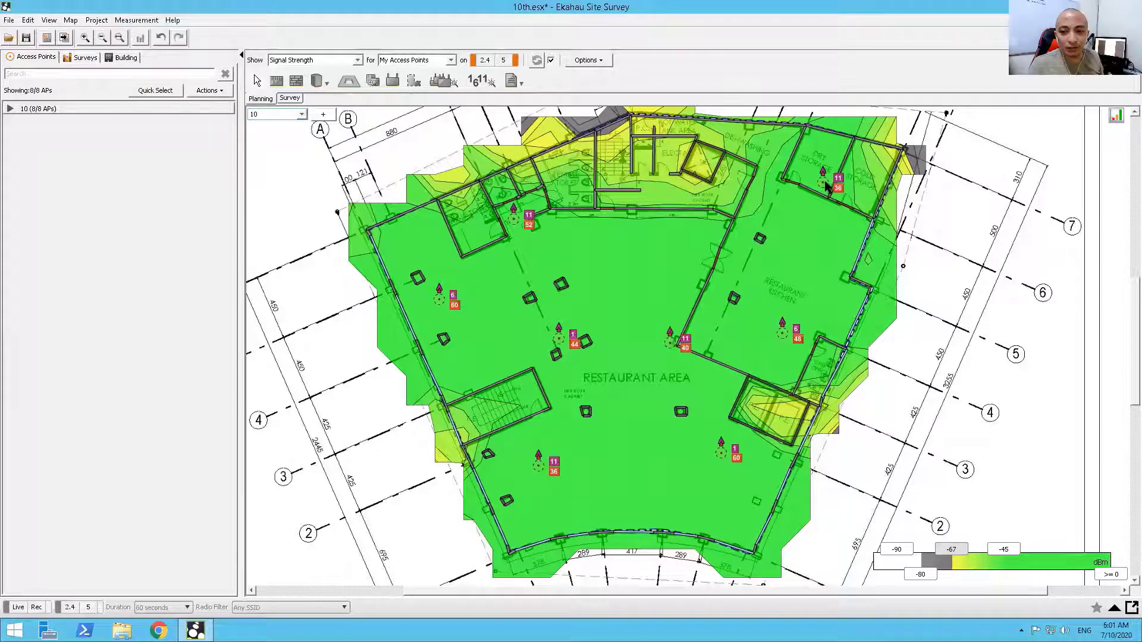
pyautogui.click(825, 185)
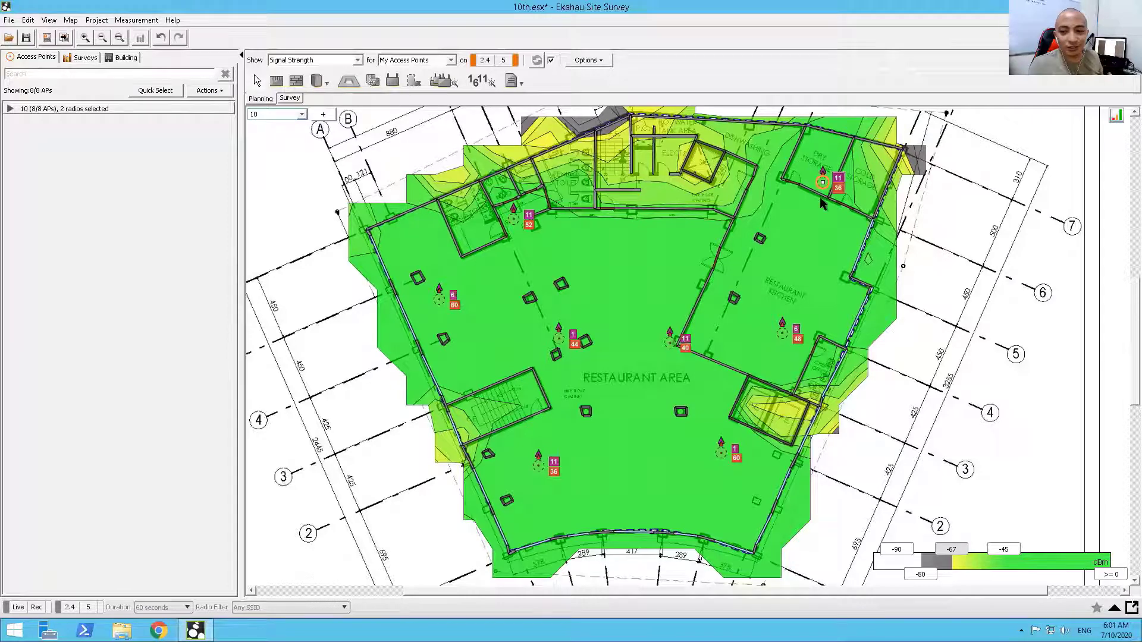
pyautogui.press('Delete')
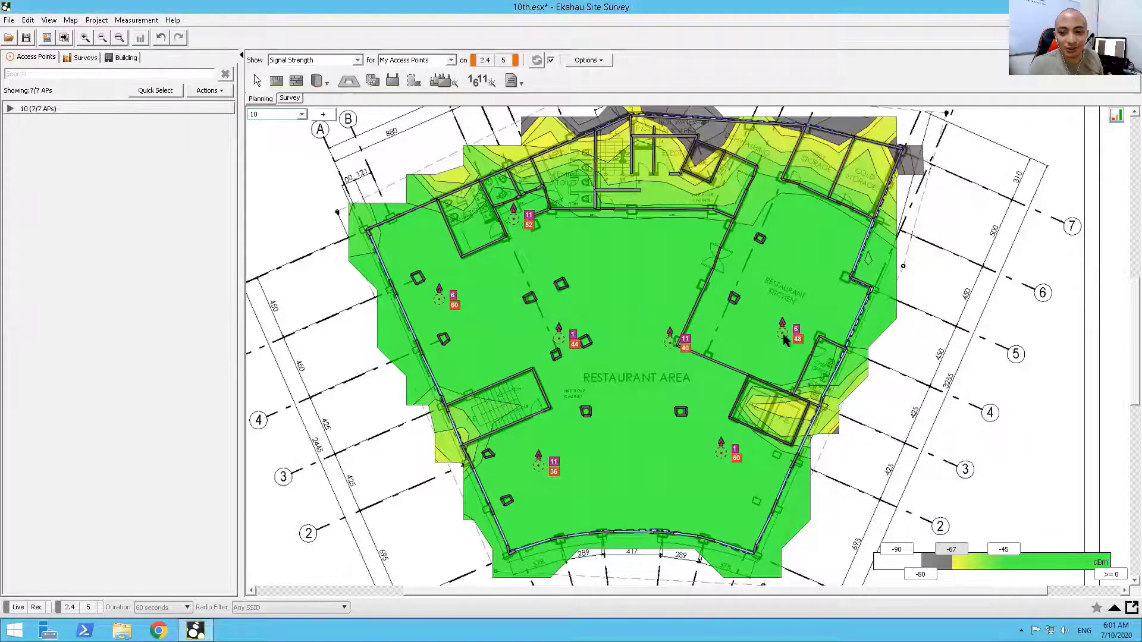
pyautogui.moveTo(782, 336); pyautogui.dragTo(790, 284)
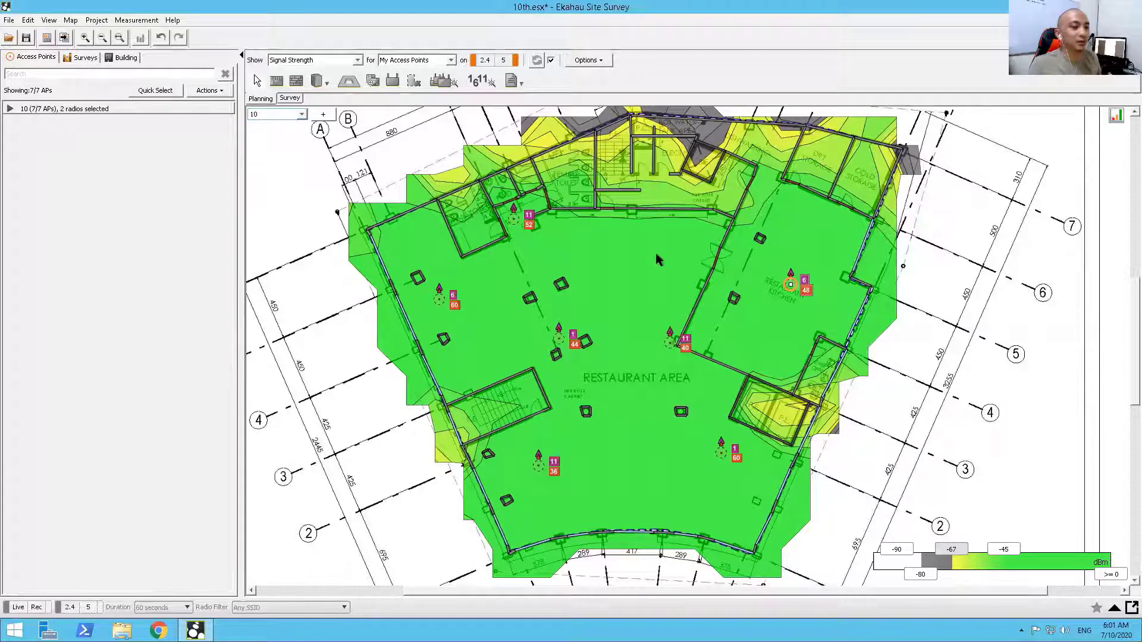
pyautogui.press('super')
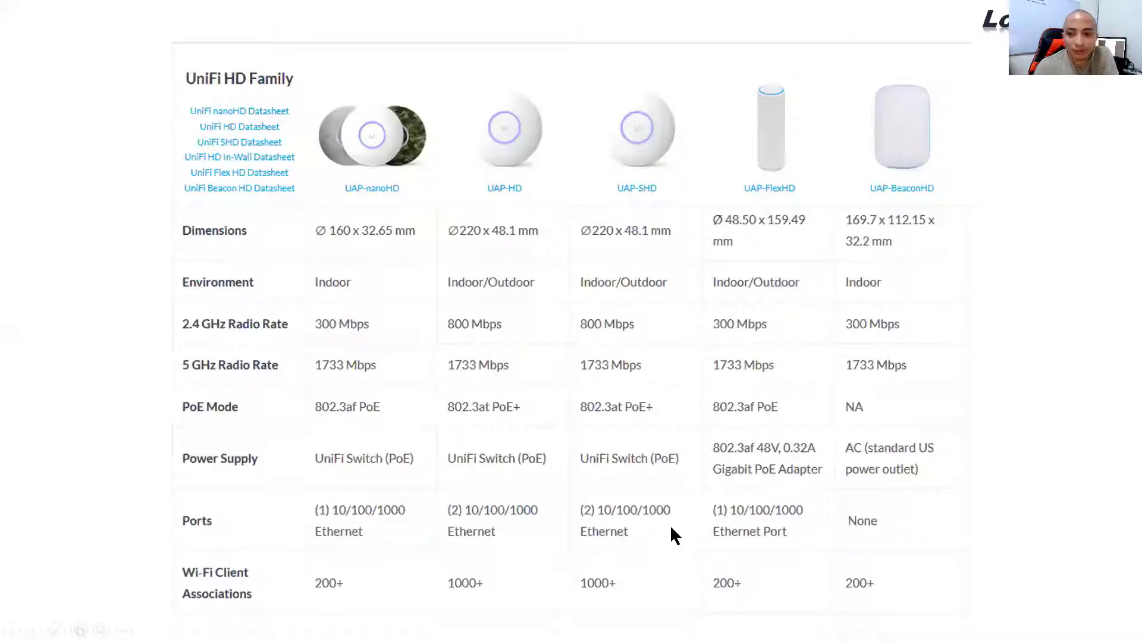
# Advance past the UniFi HD spec table to the Network Management Controller slide.
pyautogui.press('Left')
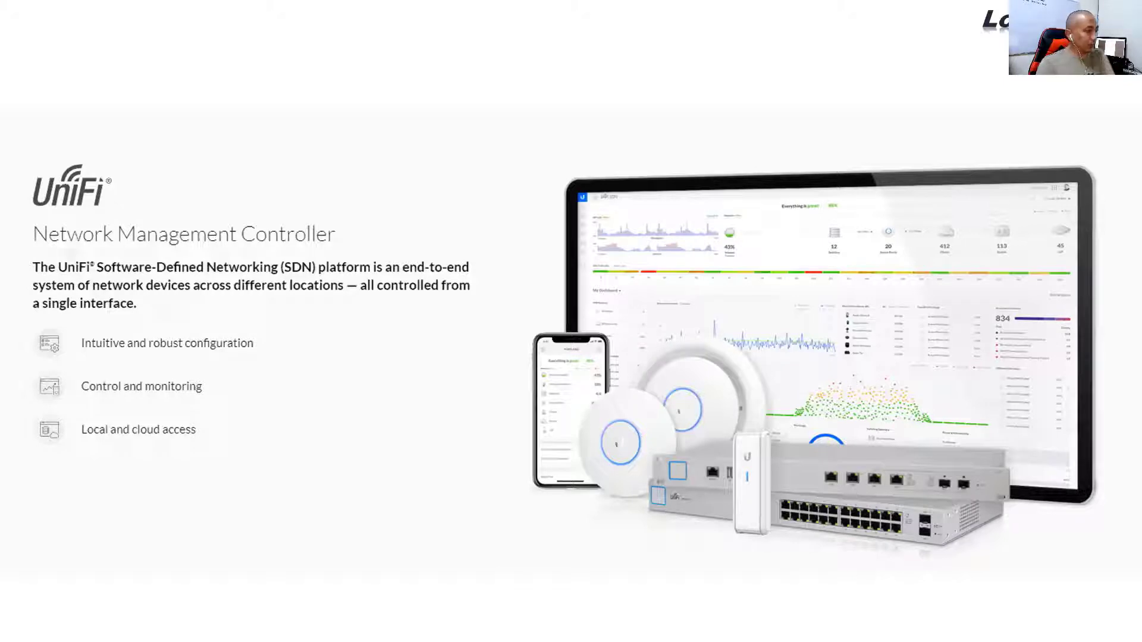
# Bring up and maximize Chrome, then switch the controller site to Wifira Baguio.
pyautogui.hotkey('alt', 'Tab')
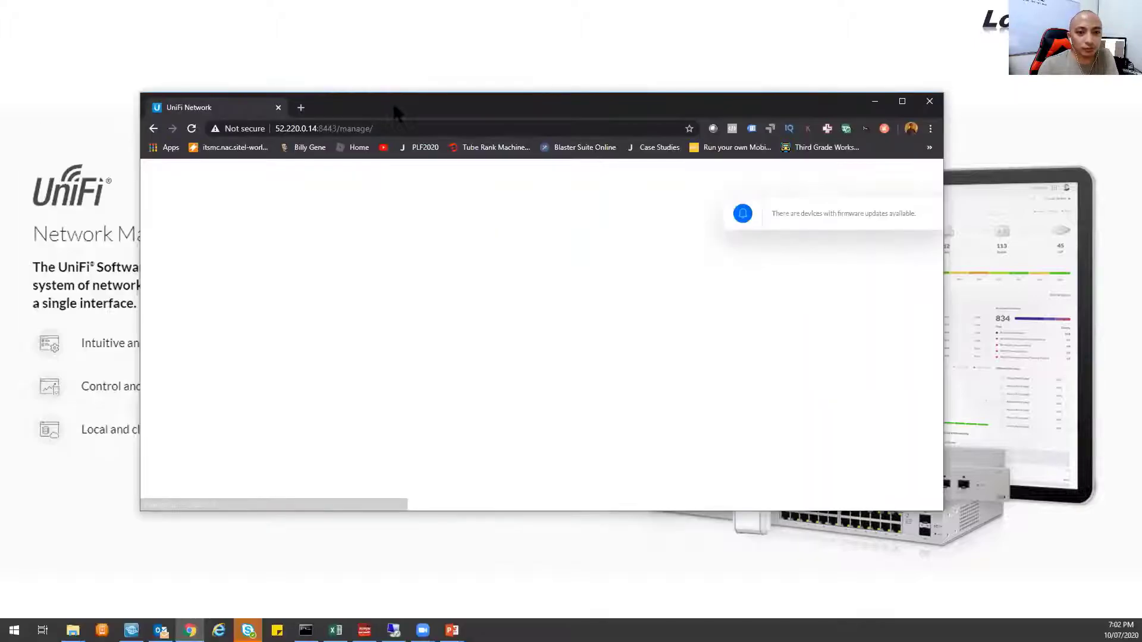
pyautogui.doubleClick(392, 103)
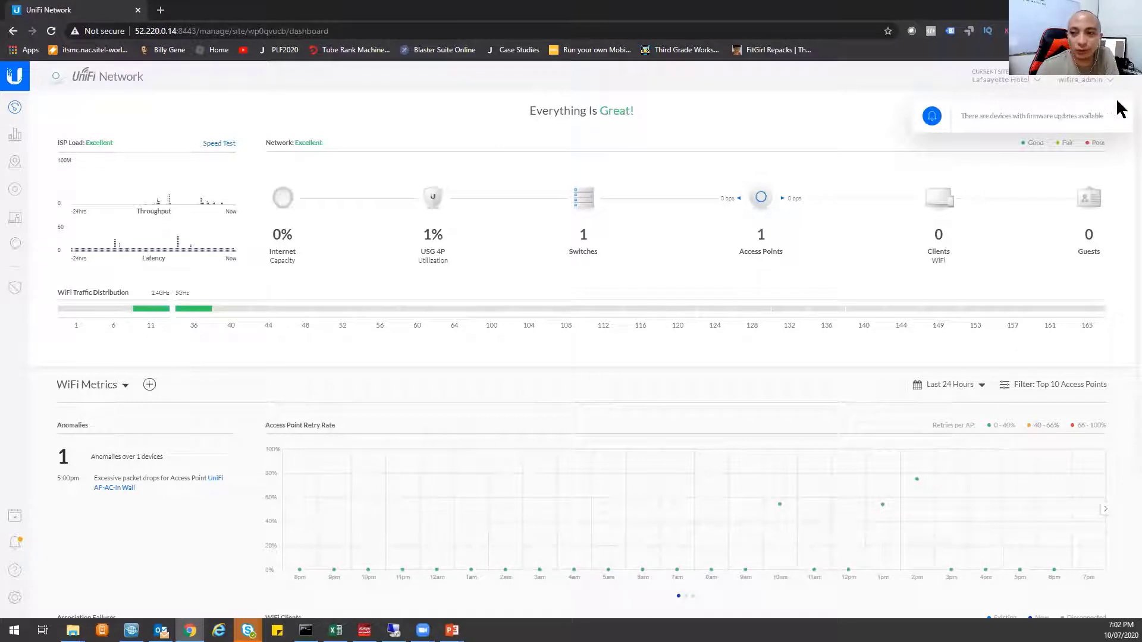
pyautogui.click(1037, 82)
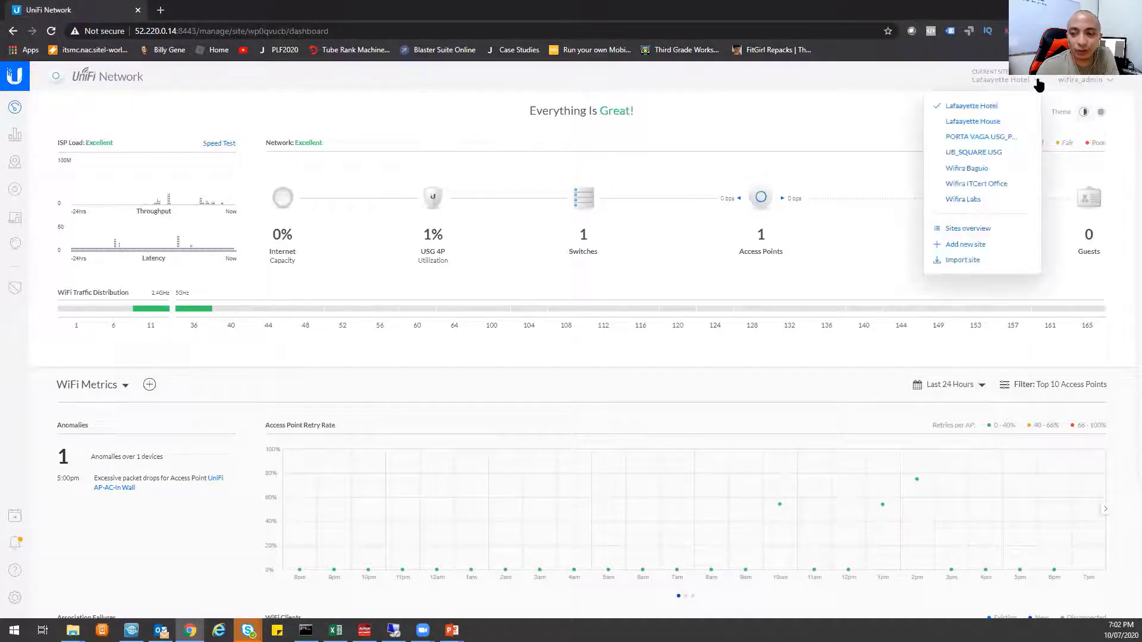
pyautogui.click(966, 168)
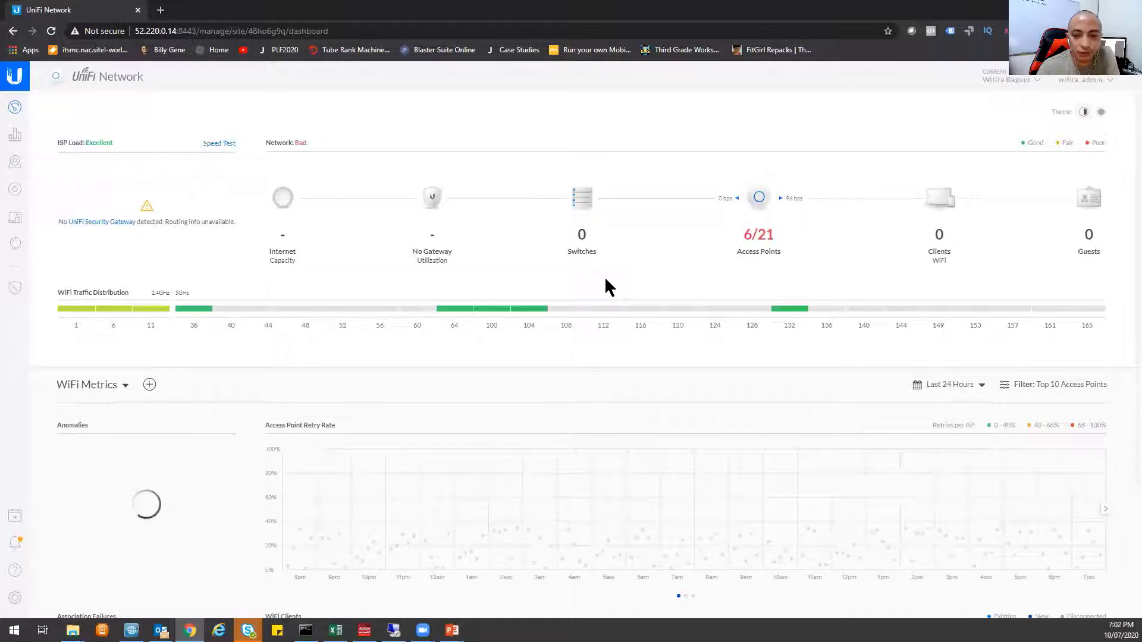
# Open Wifira Baguio's access point list, then switch to the Wifira ITCert Office site.
pyautogui.moveTo(761, 201)
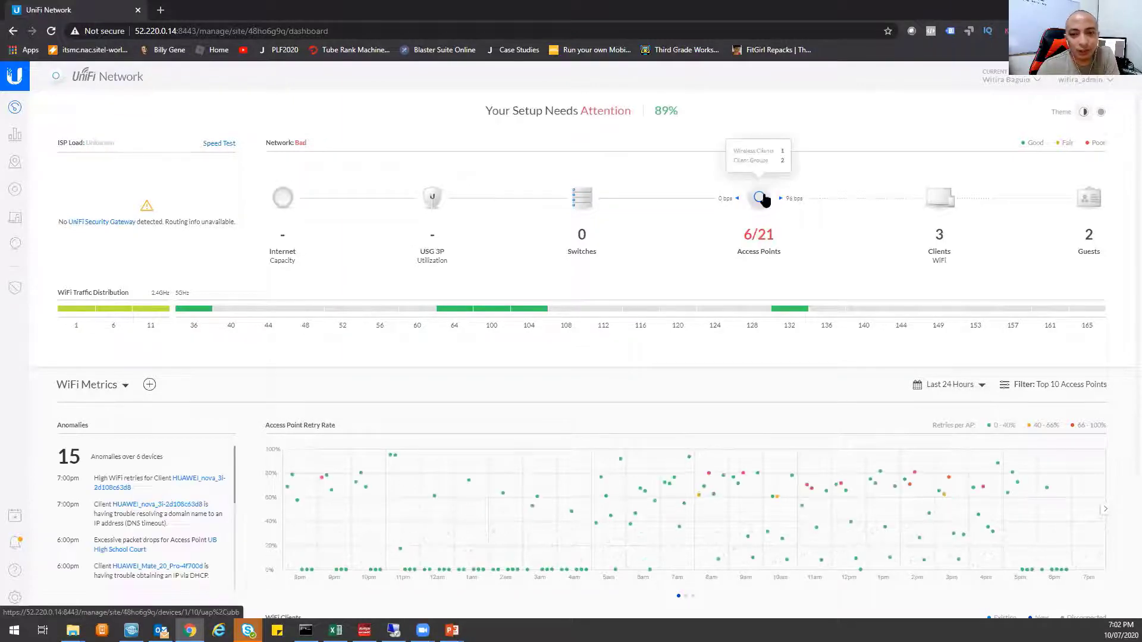
pyautogui.click(758, 202)
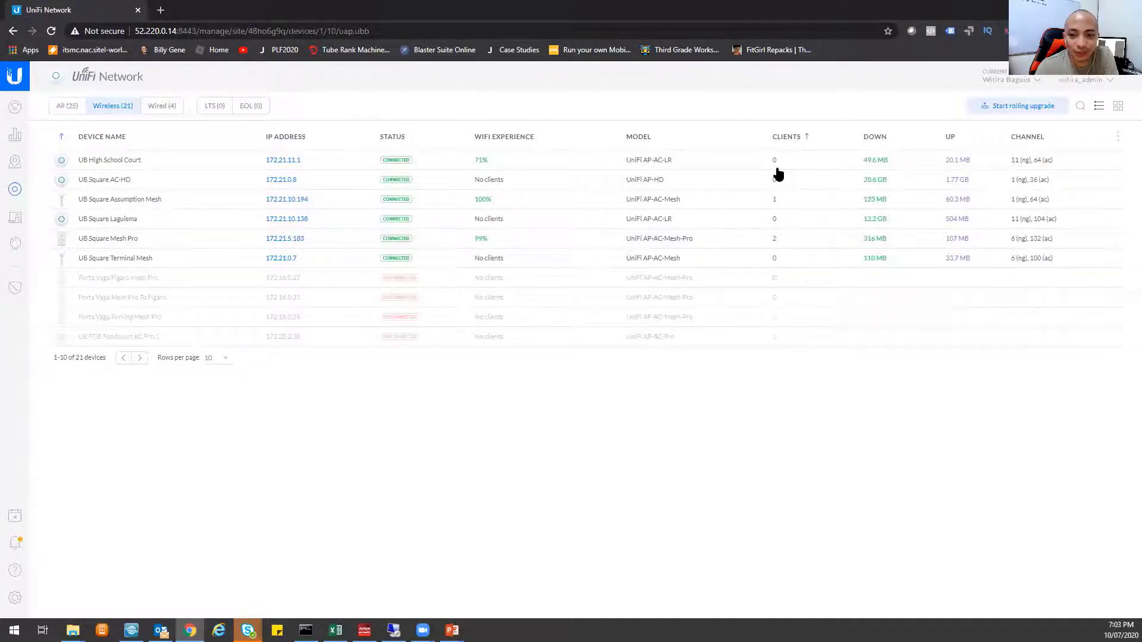
pyautogui.click(1039, 80)
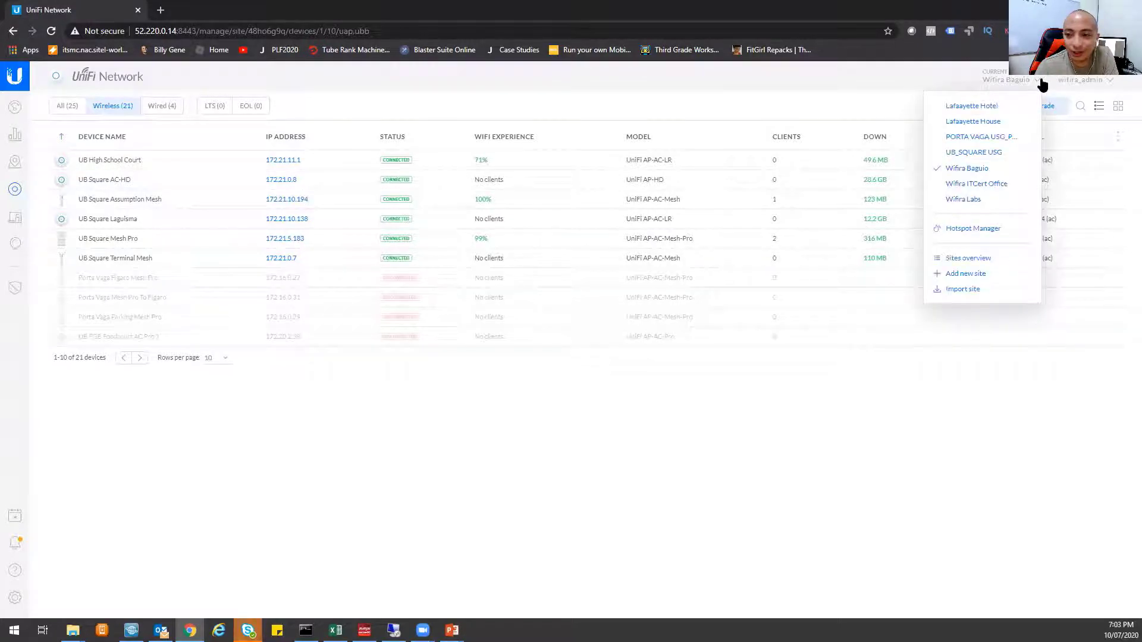
pyautogui.click(990, 184)
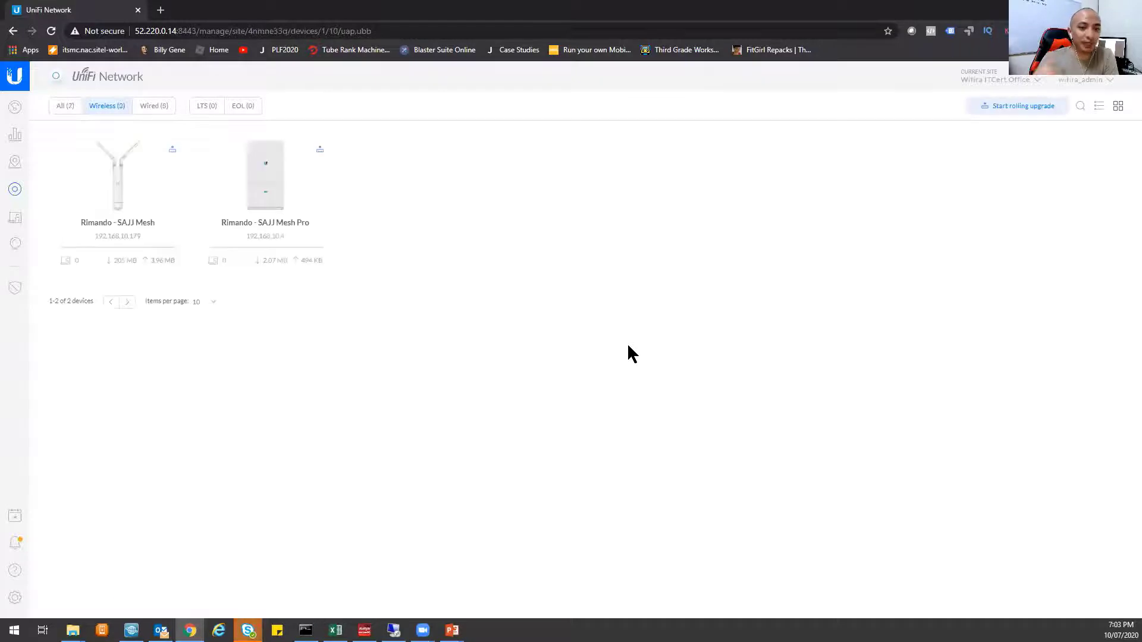
# Show all 7 ITCert Office devices, return to the dashboard, and run a speed test.
pyautogui.click(63, 107)
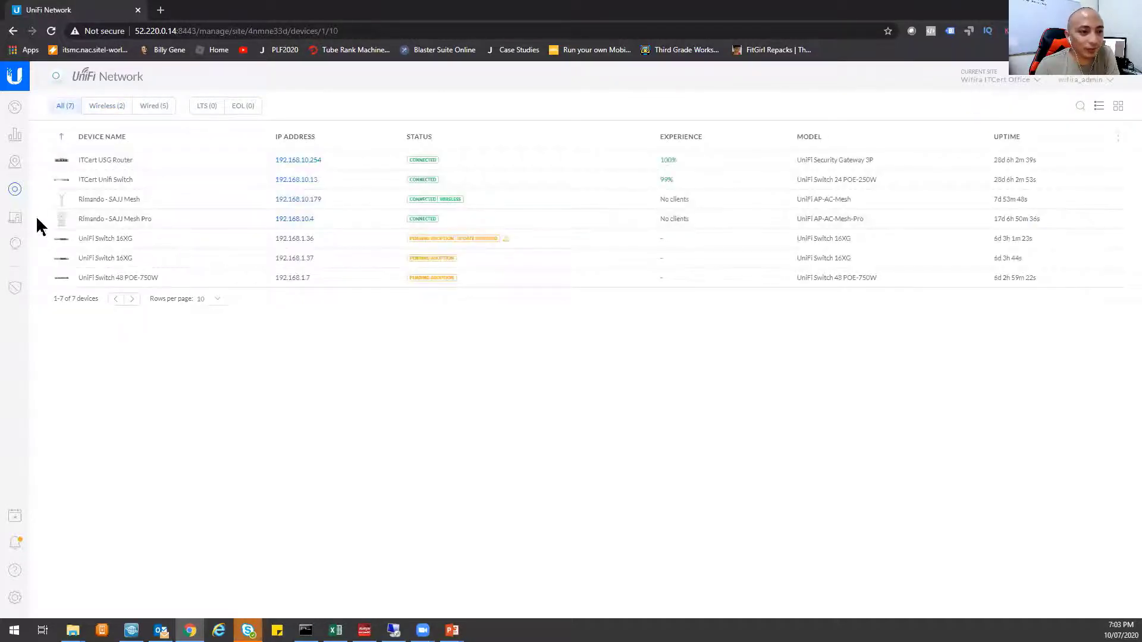
pyautogui.click(14, 109)
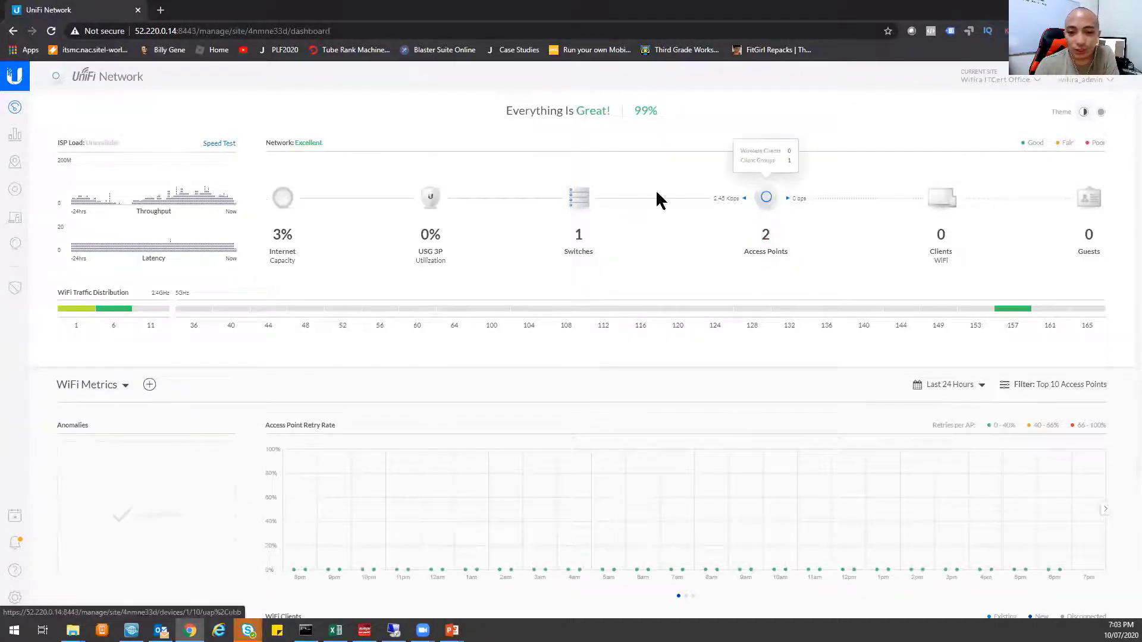
pyautogui.moveTo(575, 204)
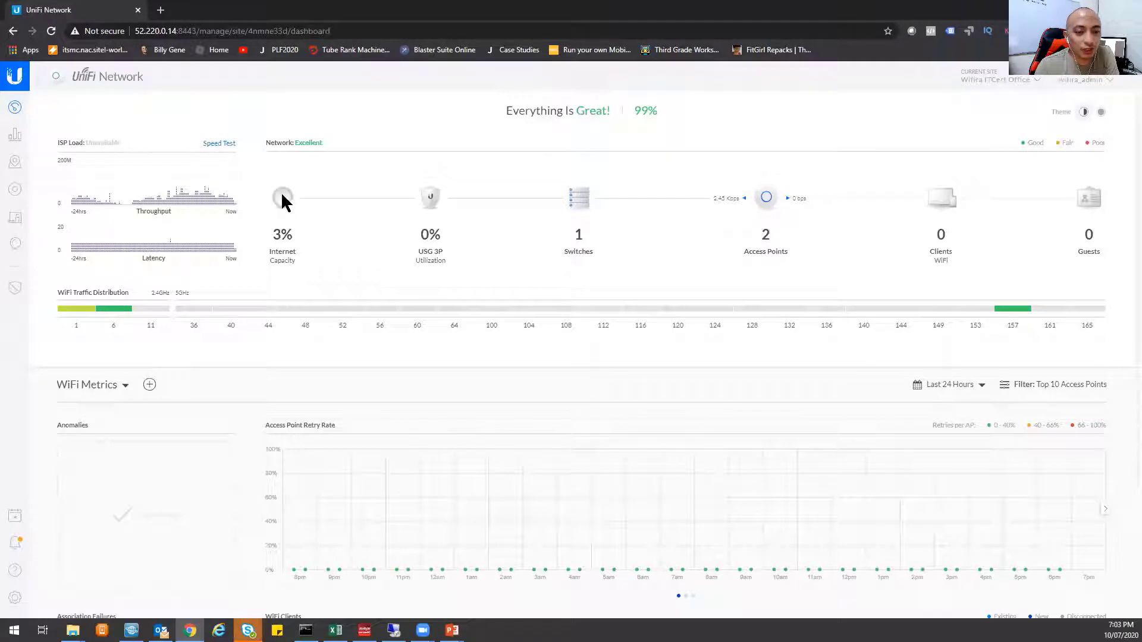
pyautogui.click(223, 144)
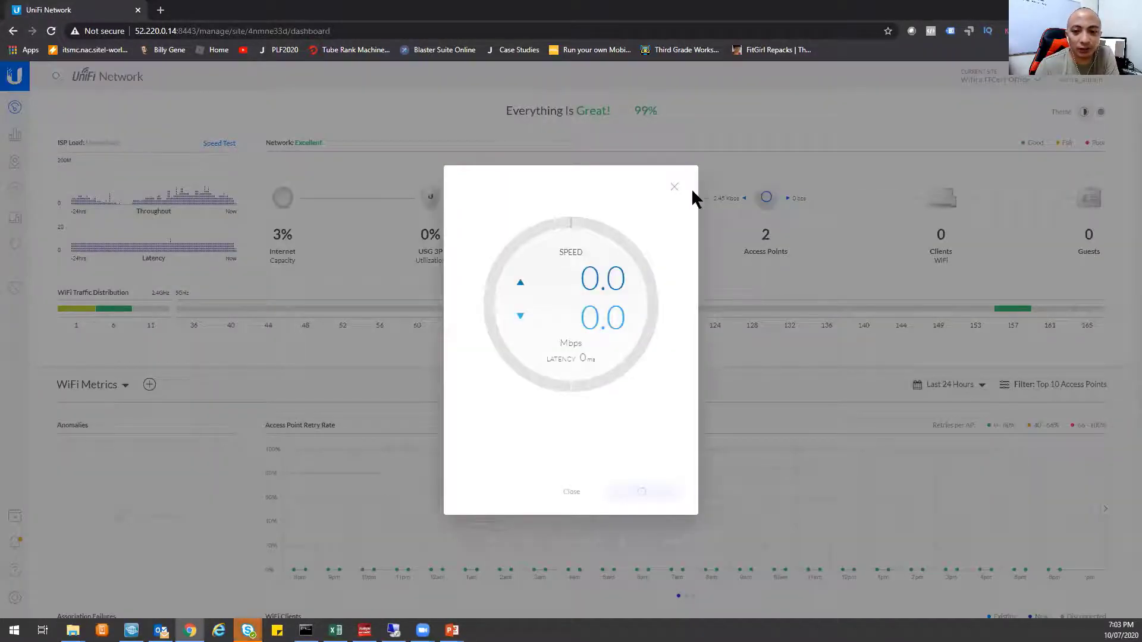
pyautogui.click(674, 187)
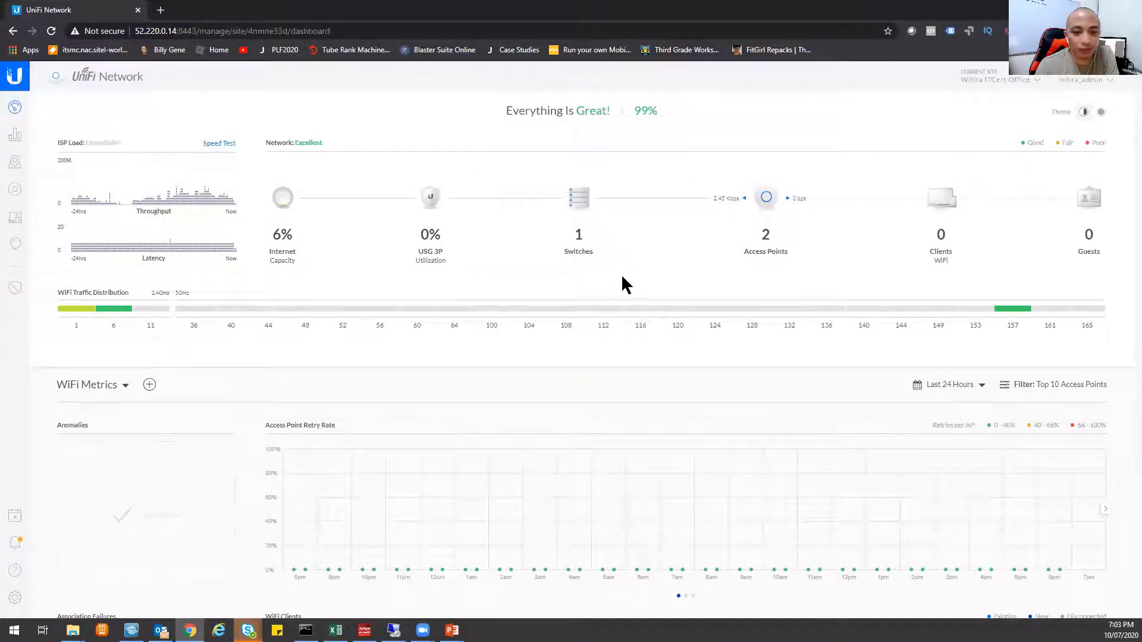
# Check the statistics page, then open the client list filtered to wired clients.
pyautogui.click(15, 141)
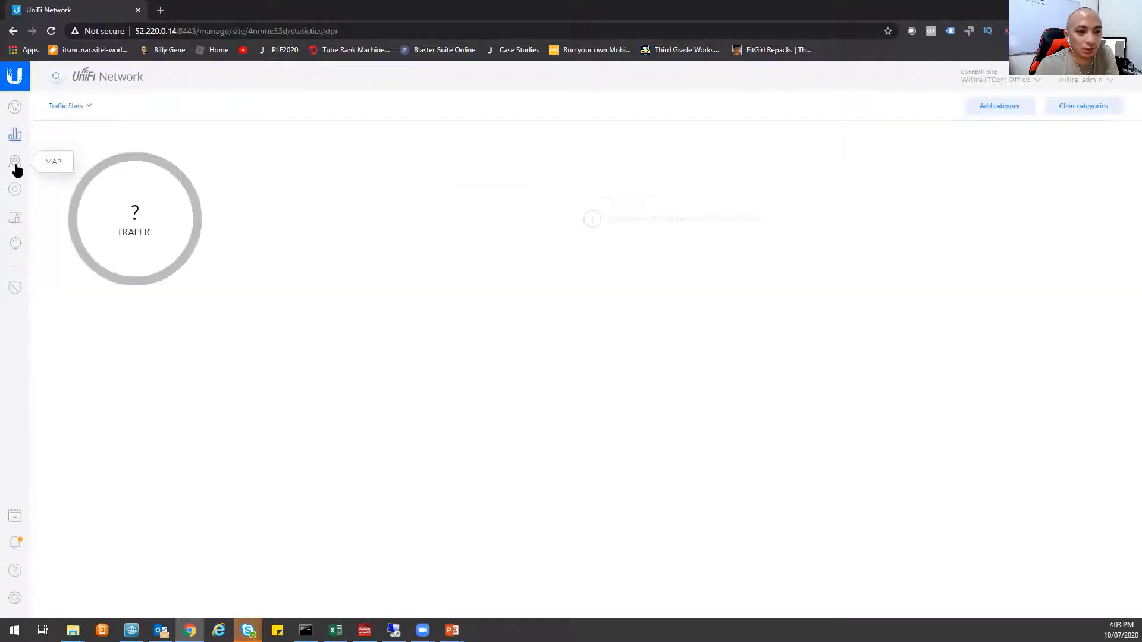
pyautogui.click(12, 112)
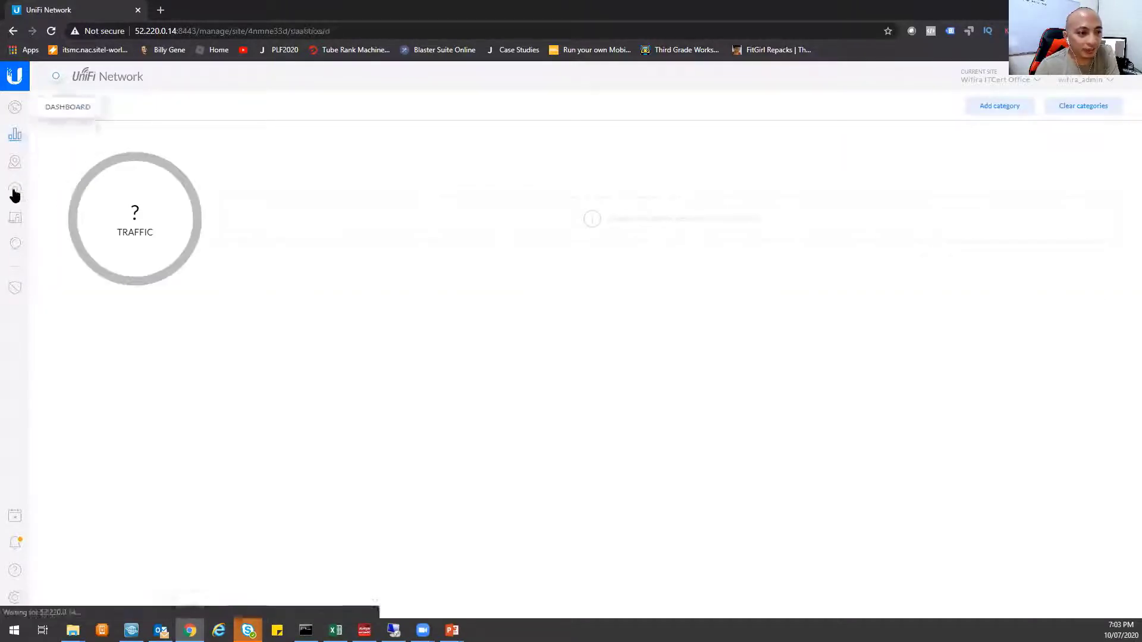
pyautogui.click(15, 221)
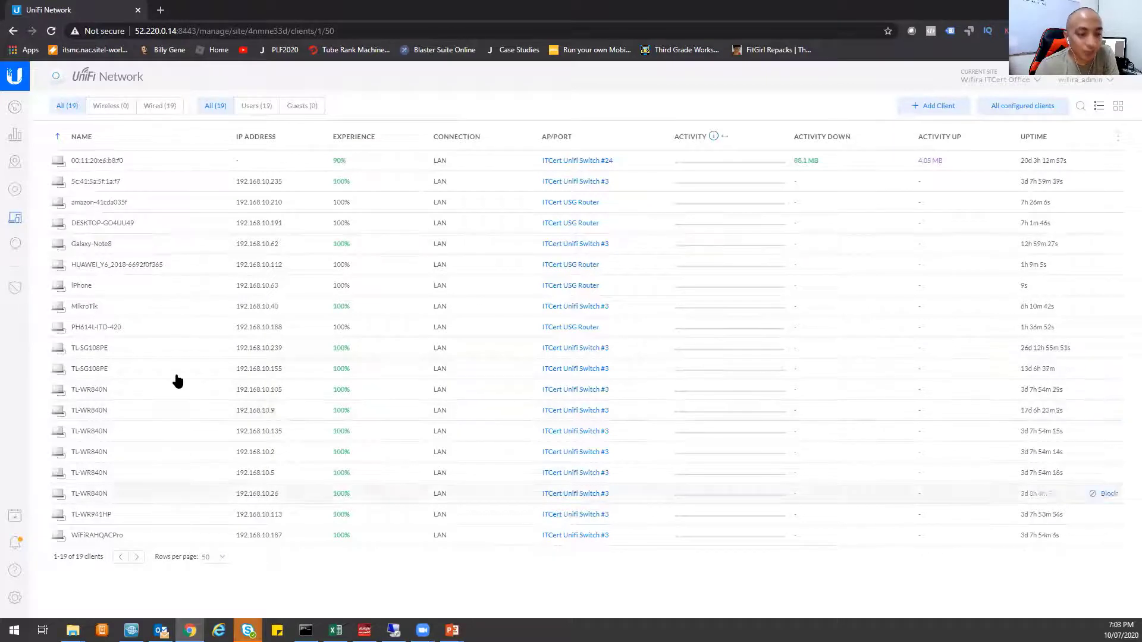
pyautogui.click(162, 107)
# Toggle the Users and All client filters, then switch to the Lafaayette House site.
pyautogui.click(254, 108)
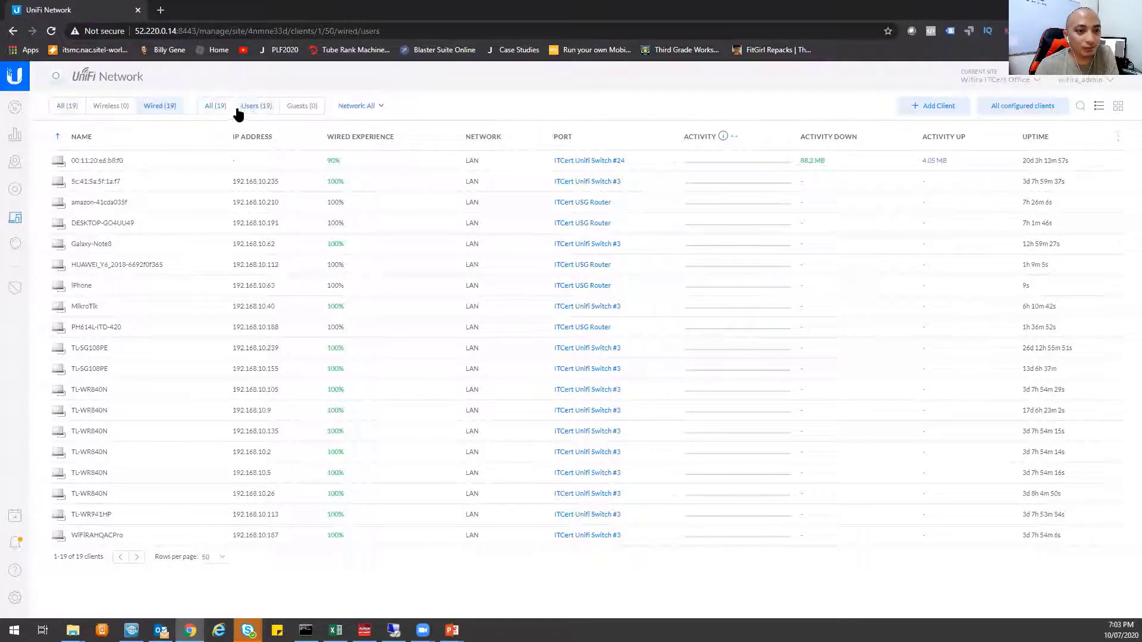
pyautogui.click(217, 108)
pyautogui.click(1011, 80)
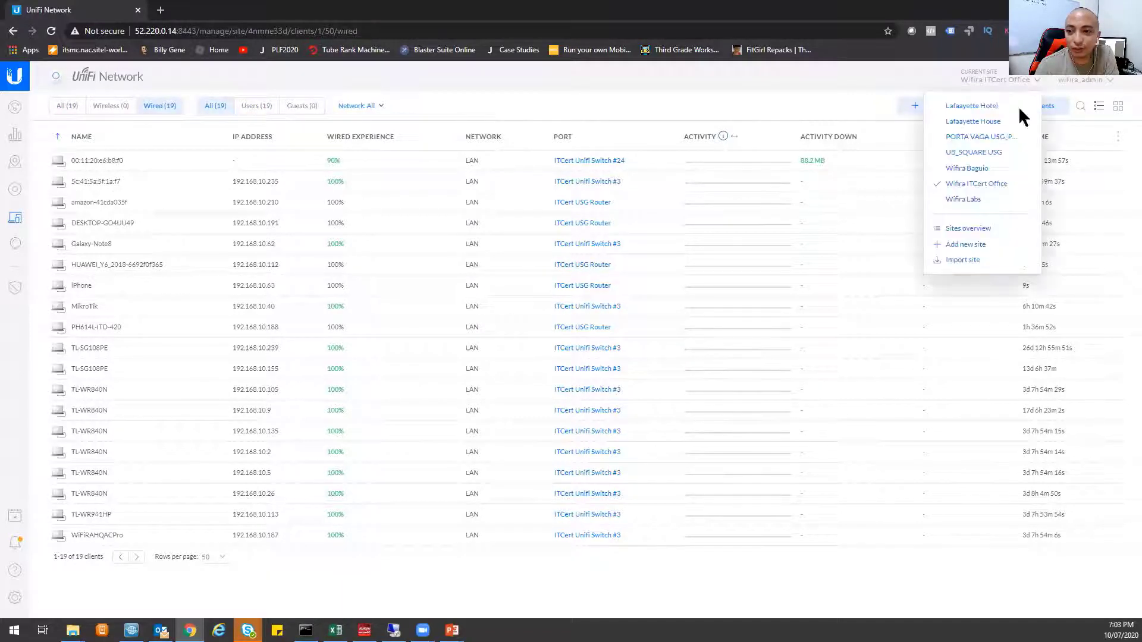
pyautogui.click(972, 121)
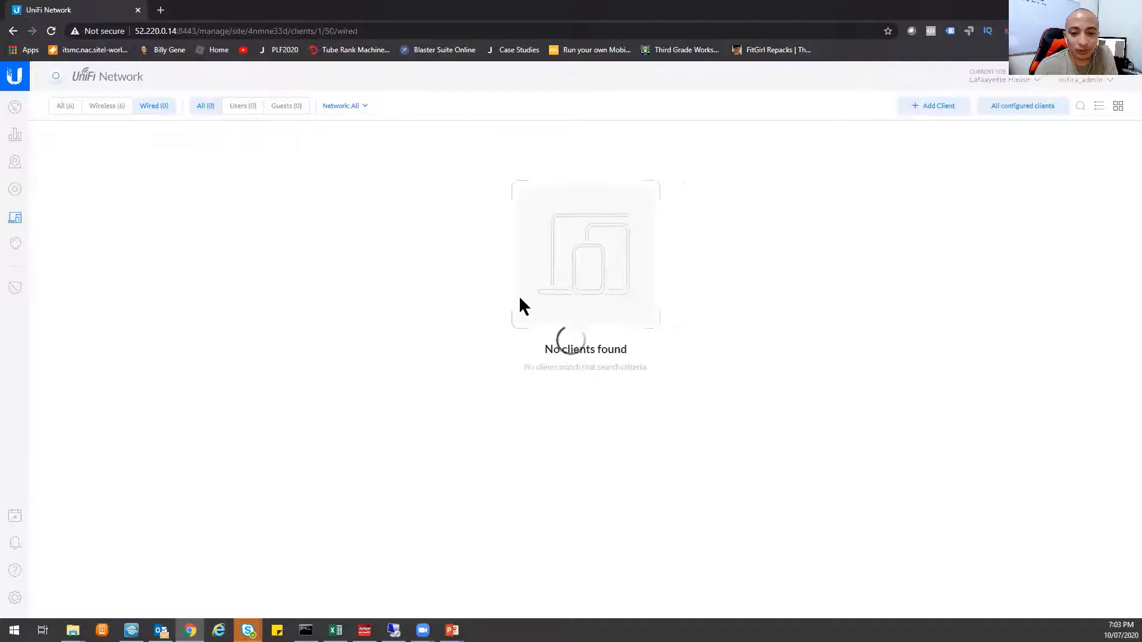
# List all six Lafaayette House clients, then view the dashboard and the gateway-switch-five-AP topology map.
pyautogui.click(62, 106)
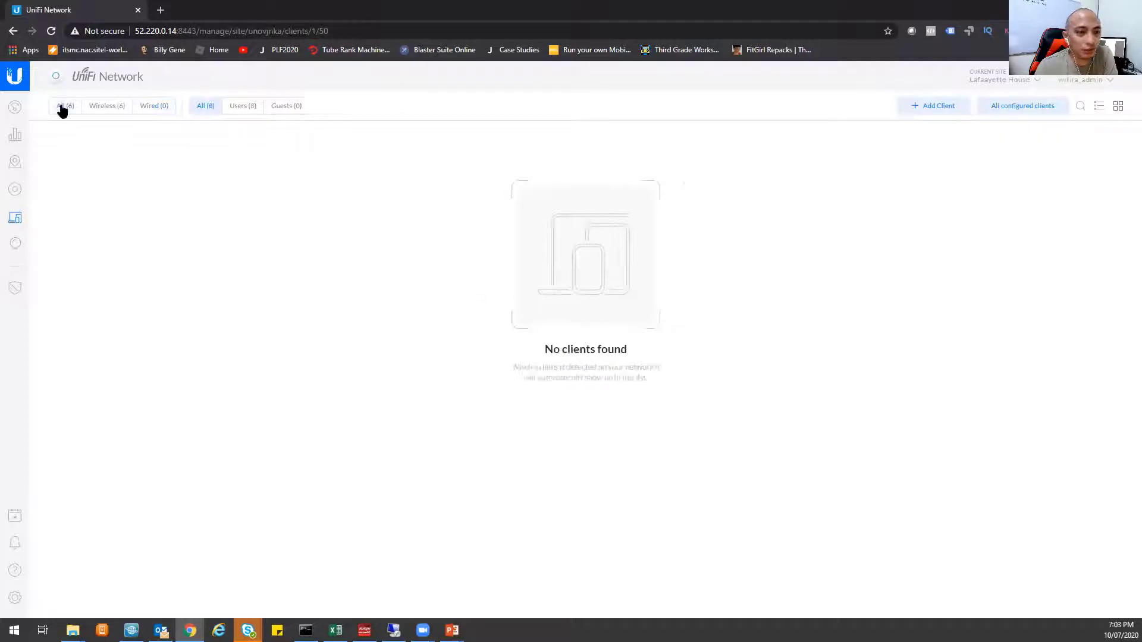
pyautogui.click(15, 109)
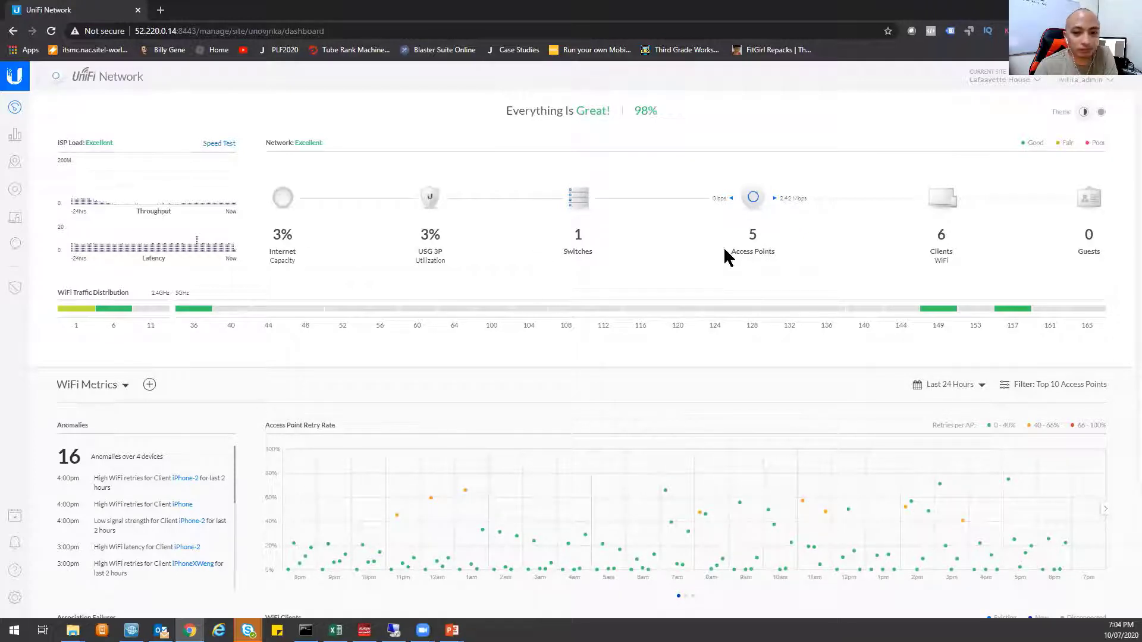
pyautogui.moveTo(761, 202)
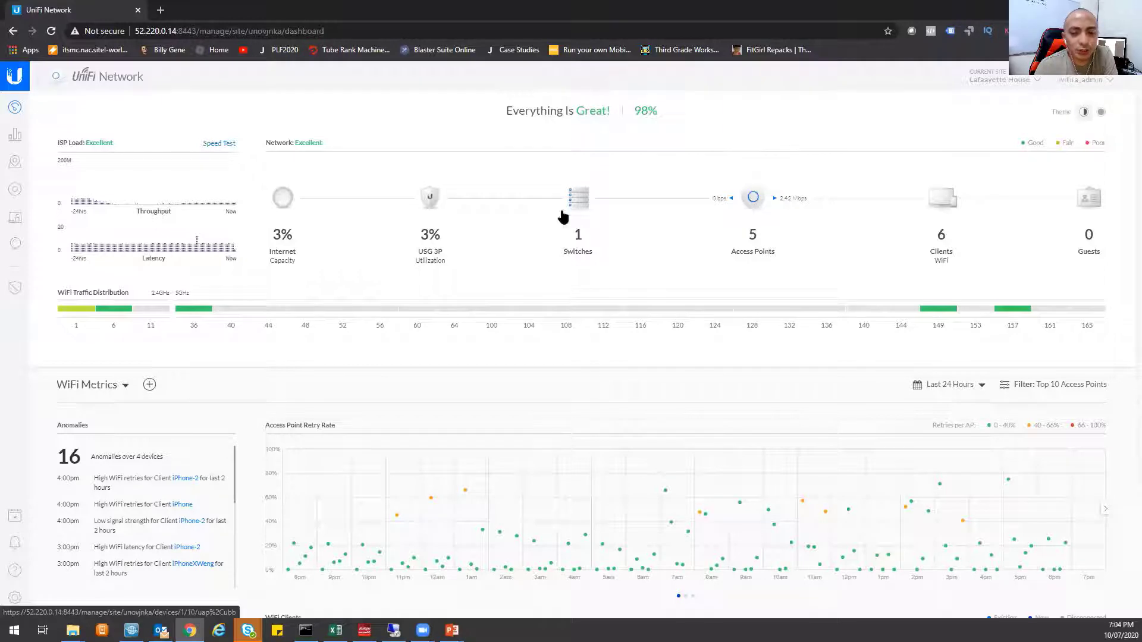
pyautogui.moveTo(578, 199)
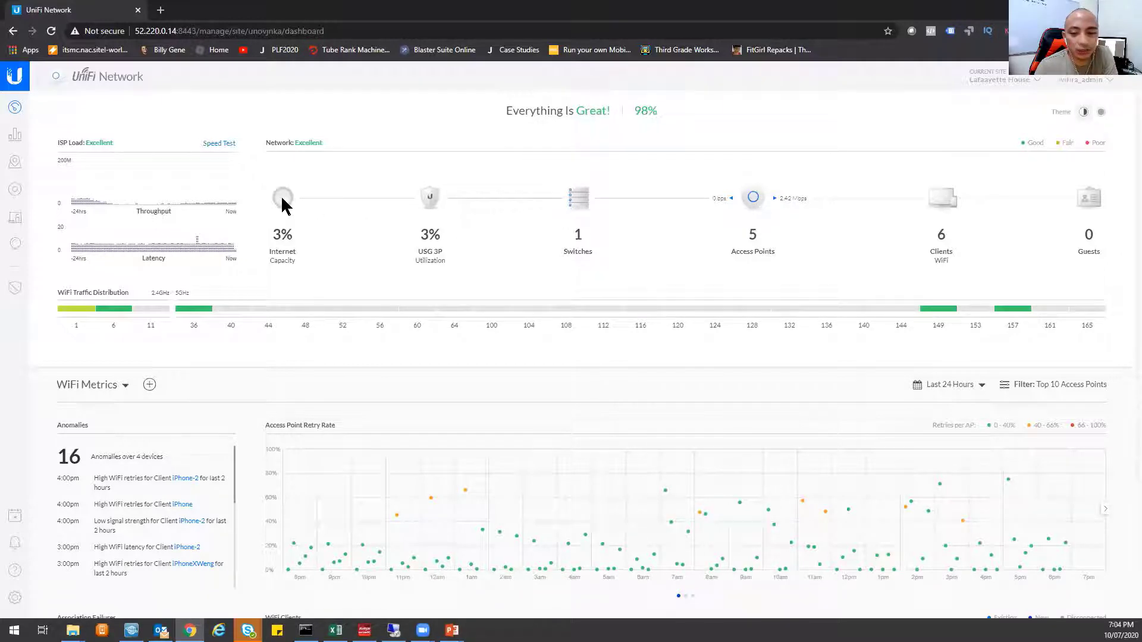
pyautogui.click(15, 163)
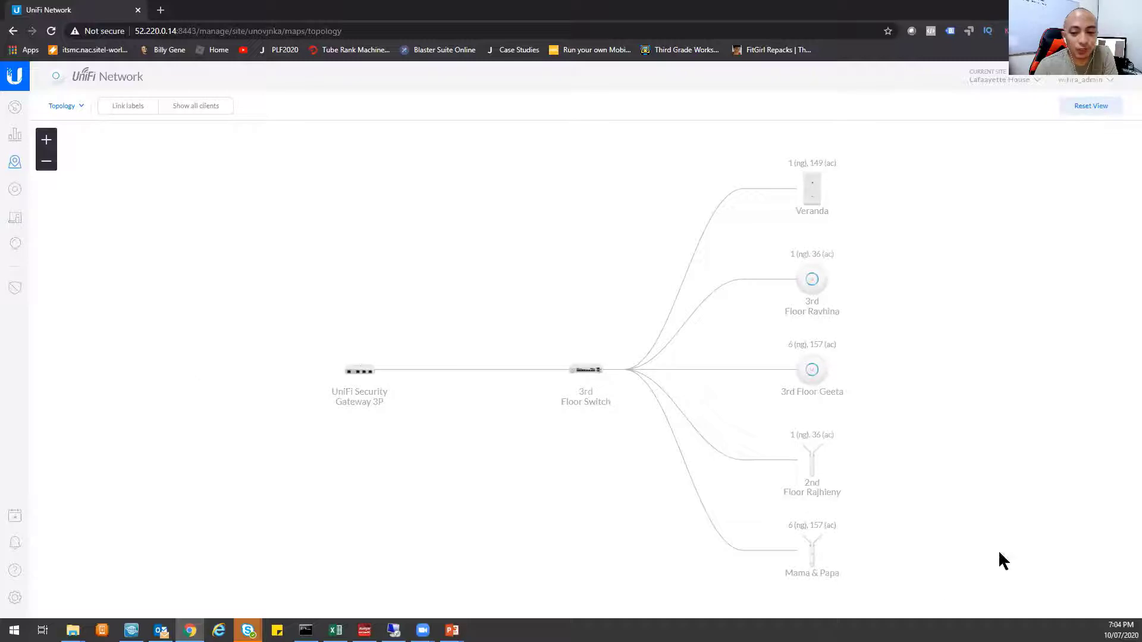
# Review an access point's configuration settings in the site's Devices list.
pyautogui.click(16, 191)
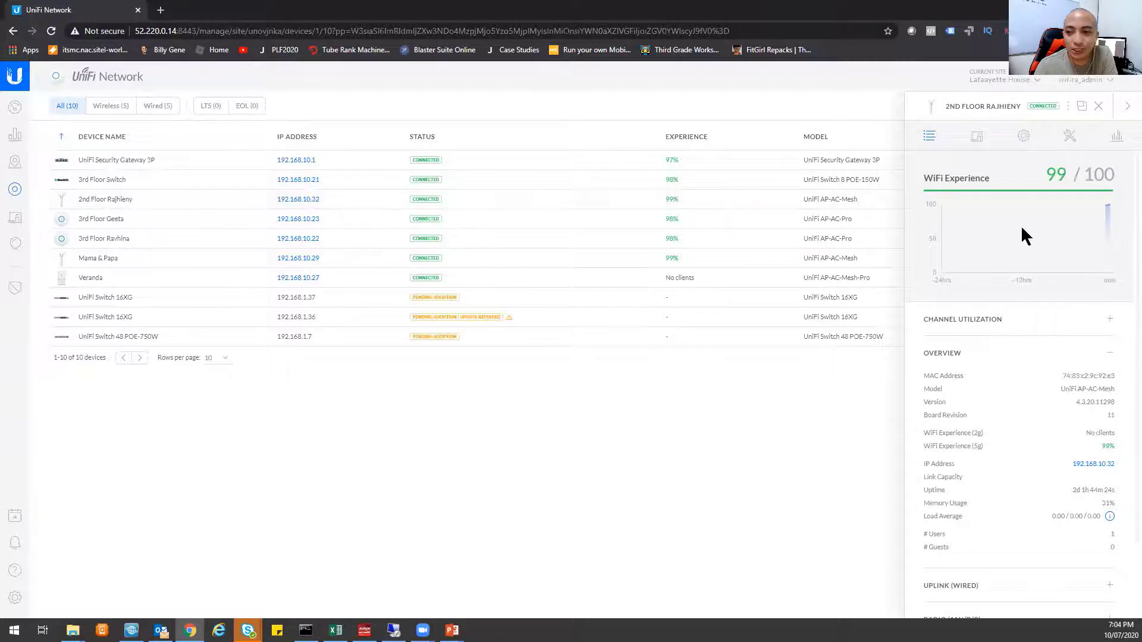
pyautogui.click(1024, 138)
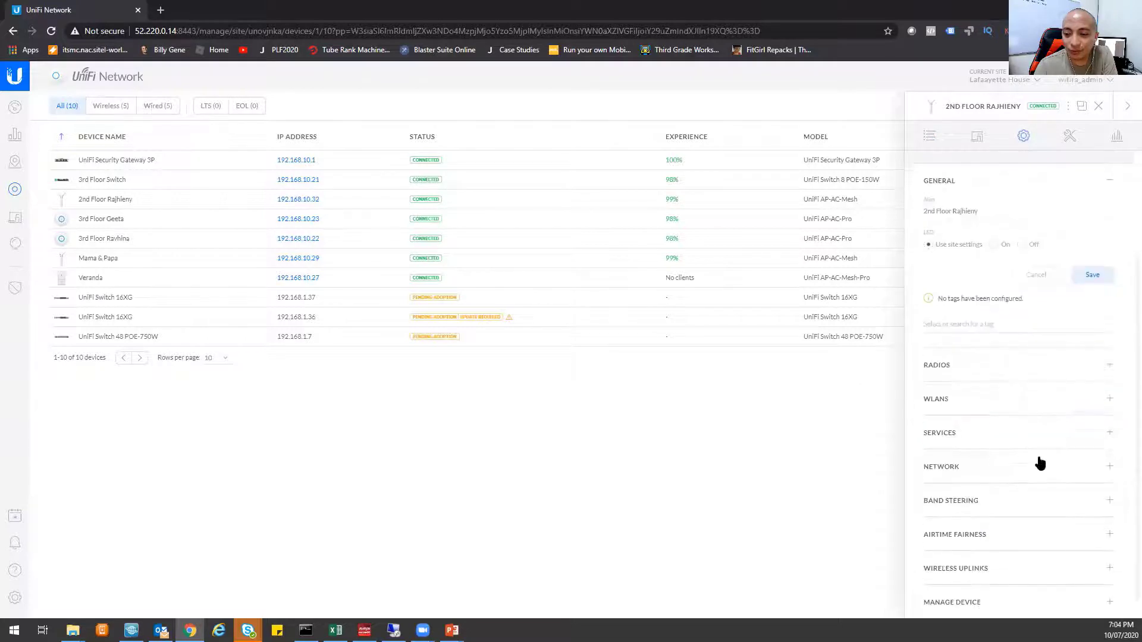
pyautogui.click(1098, 107)
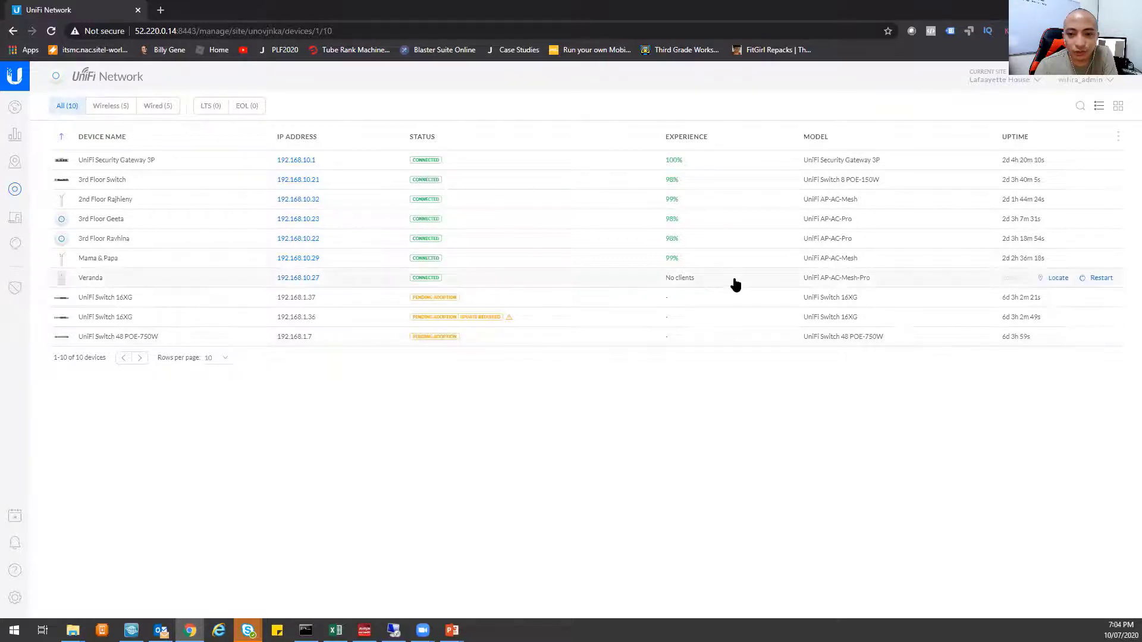
# Restart the Veranda access point and filter the device list to the five wireless APs.
pyautogui.click(1100, 278)
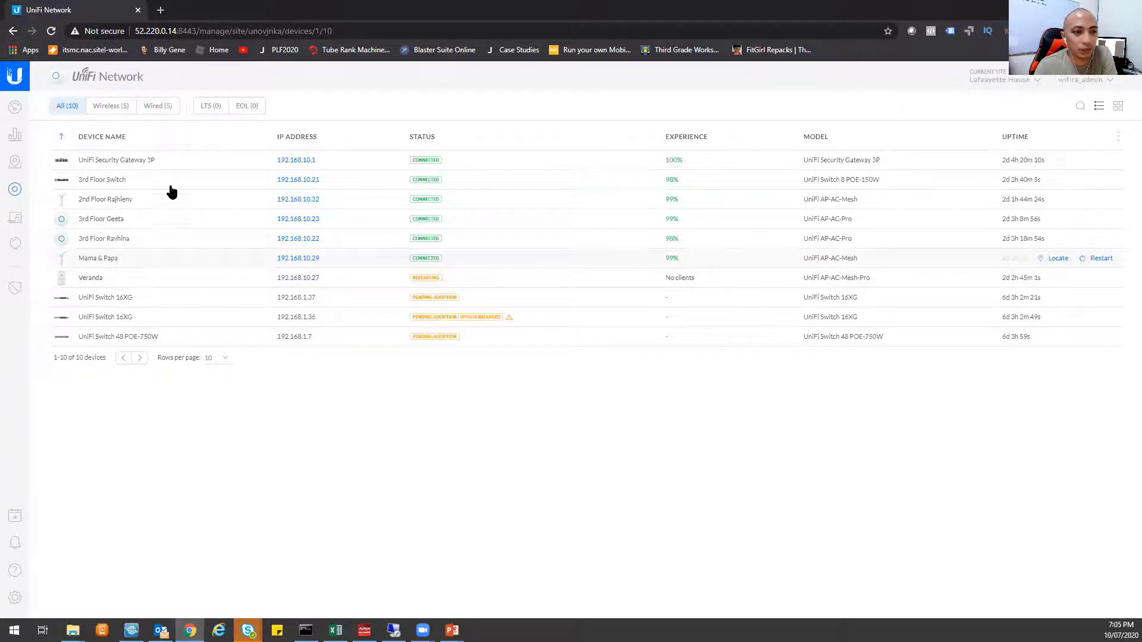
pyautogui.click(158, 105)
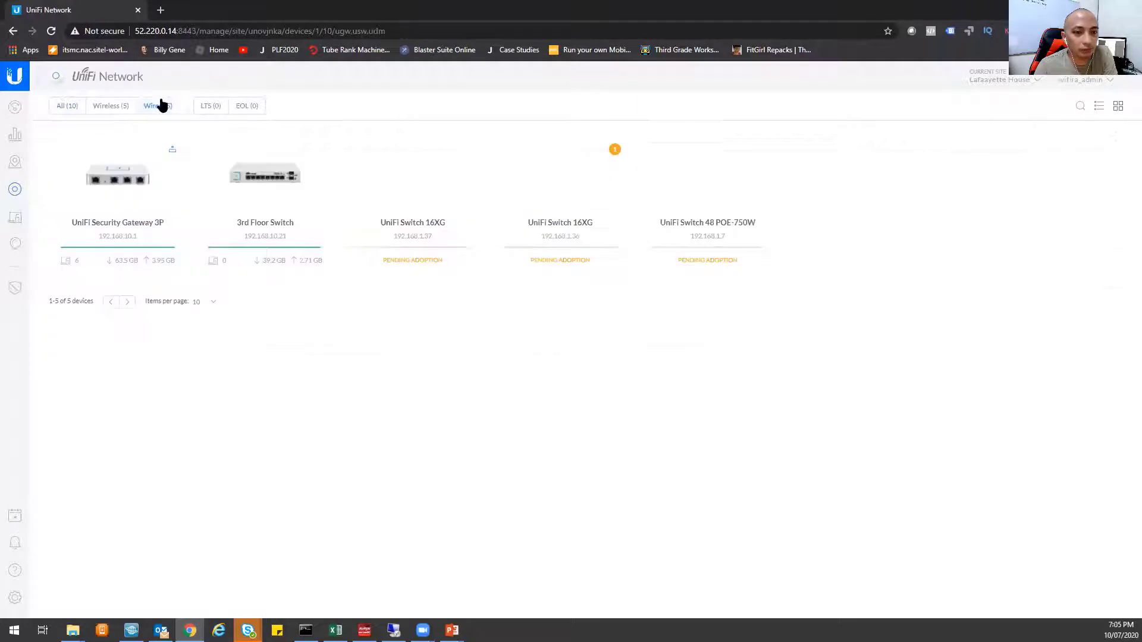
pyautogui.click(106, 107)
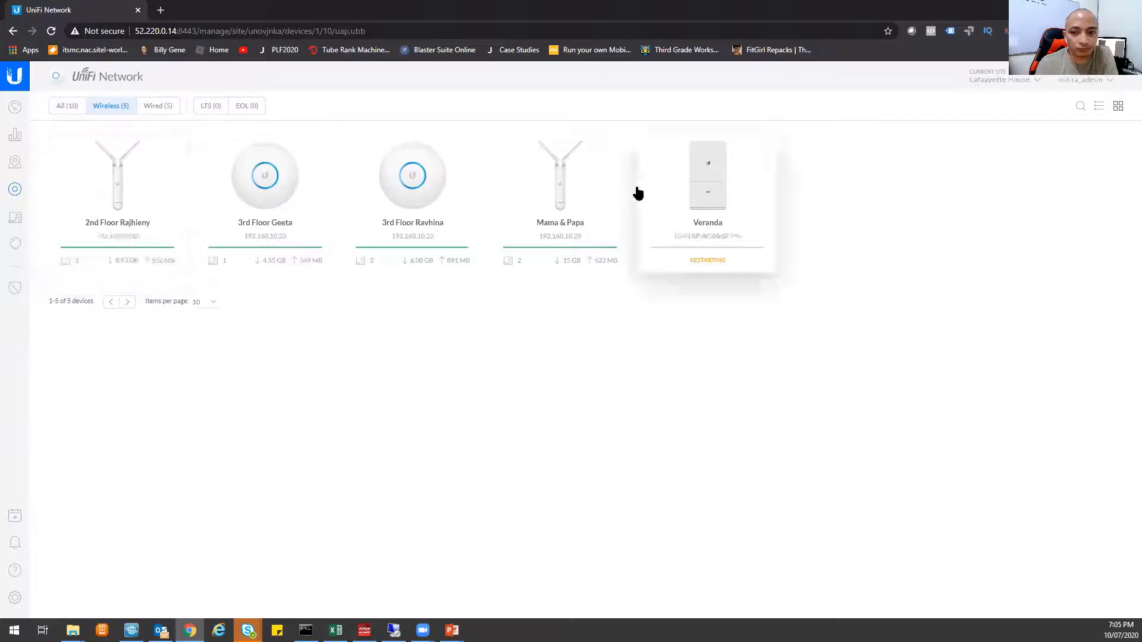
pyautogui.click(112, 194)
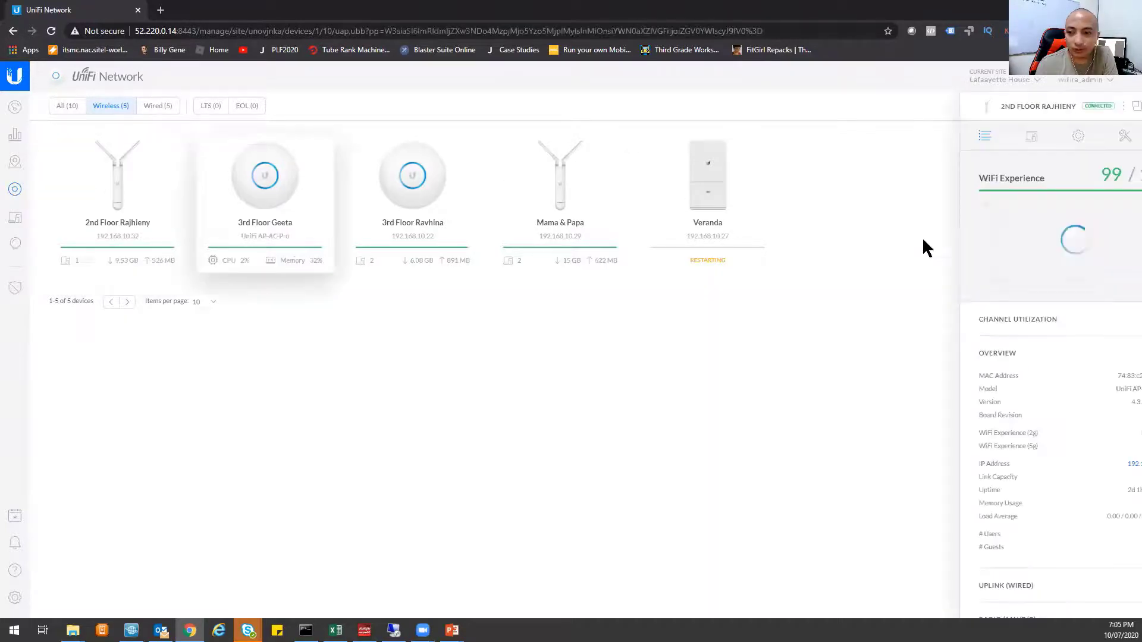
pyautogui.scroll(-2, 1042, 482)
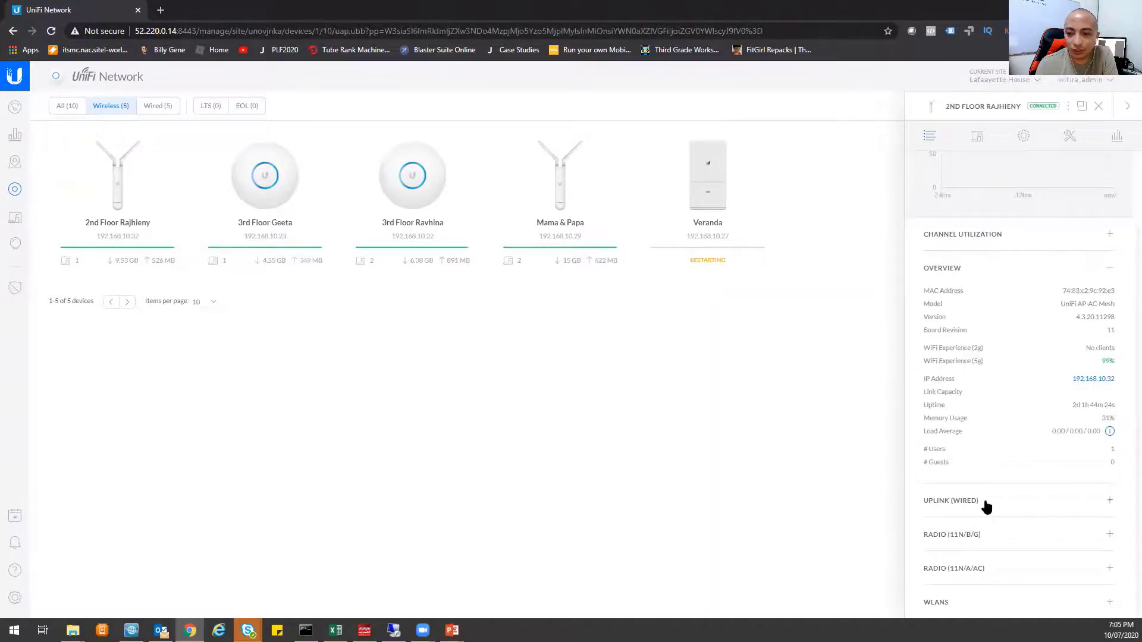
pyautogui.click(1022, 139)
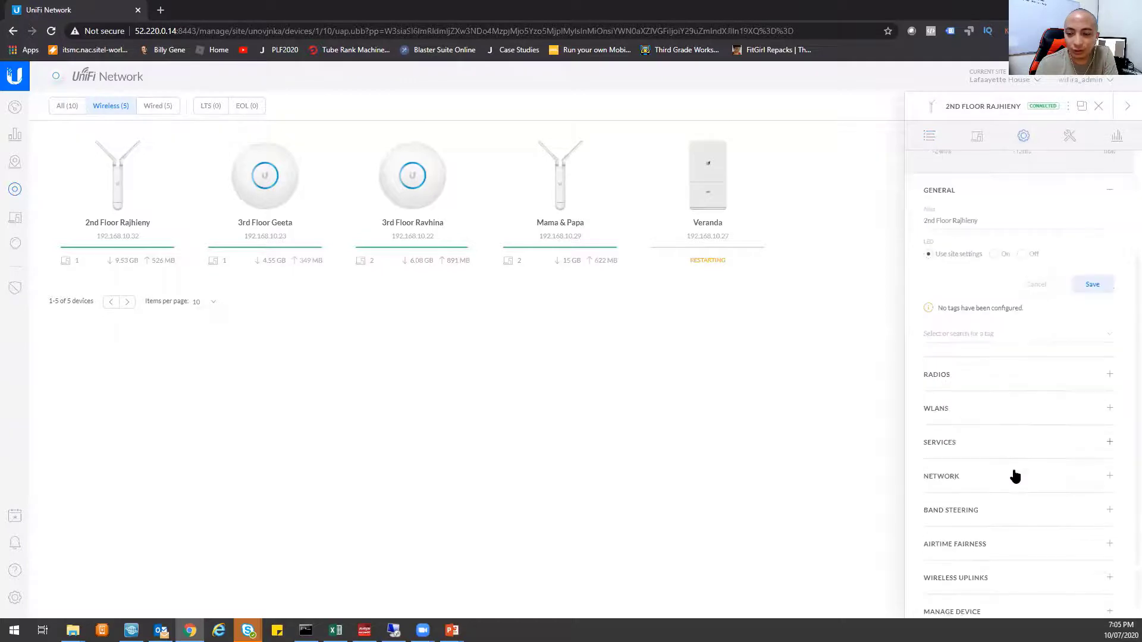
pyautogui.click(984, 469)
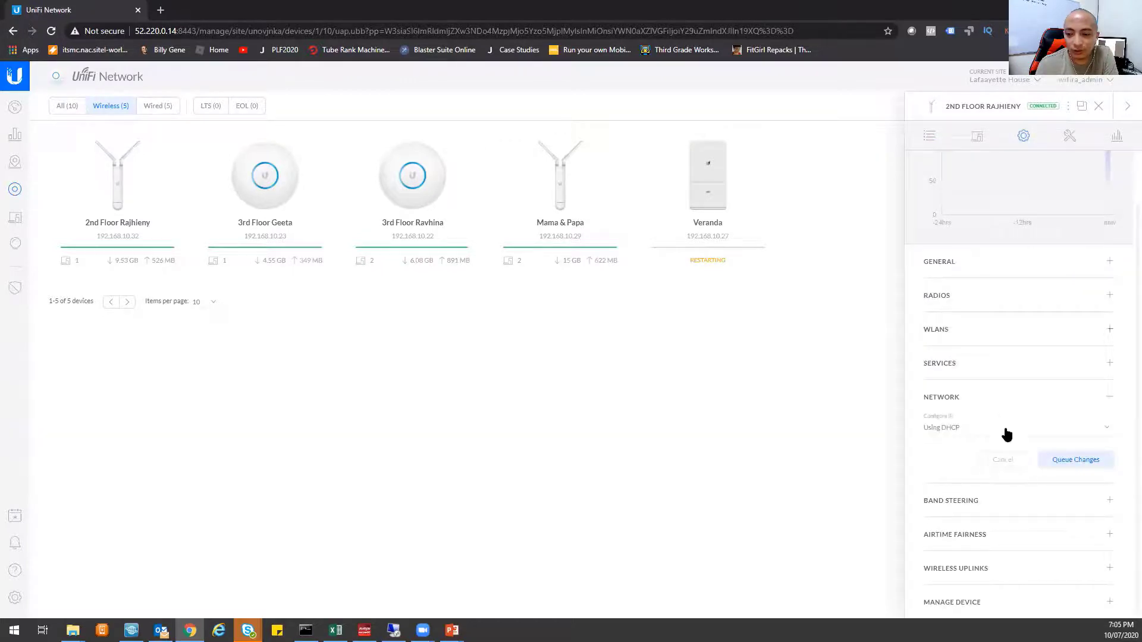
pyautogui.click(1004, 509)
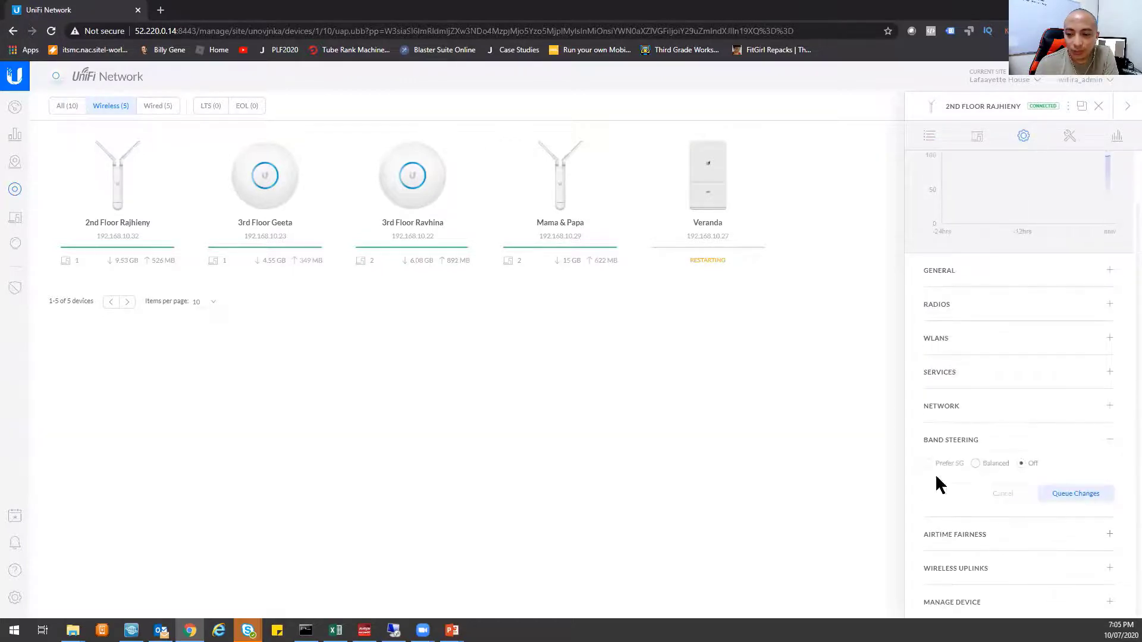
pyautogui.click(1022, 535)
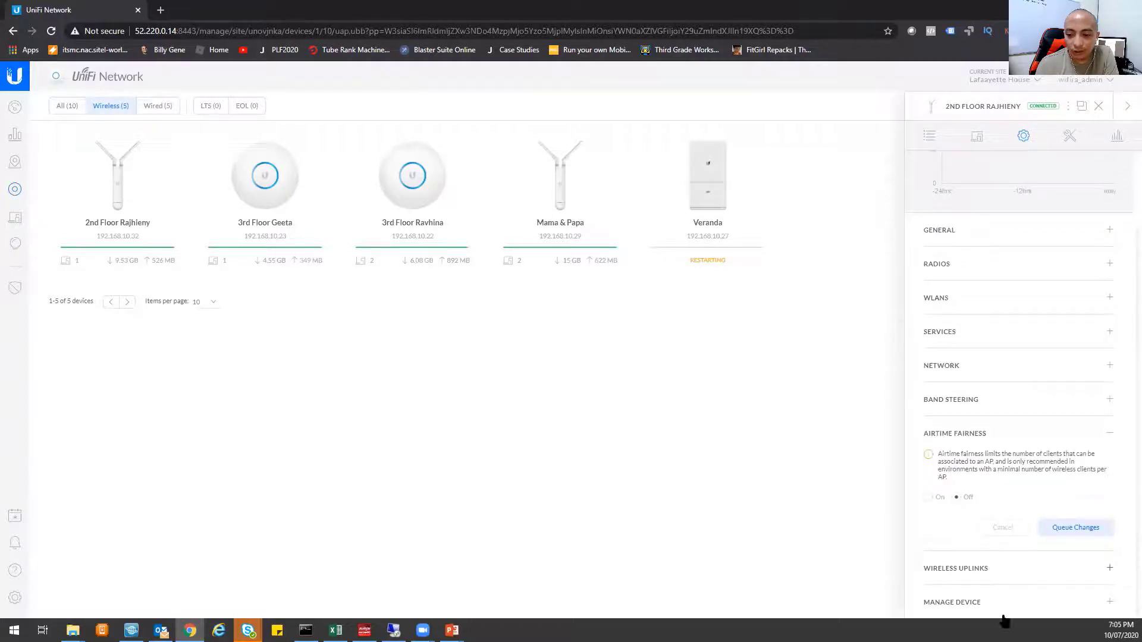
pyautogui.click(1011, 570)
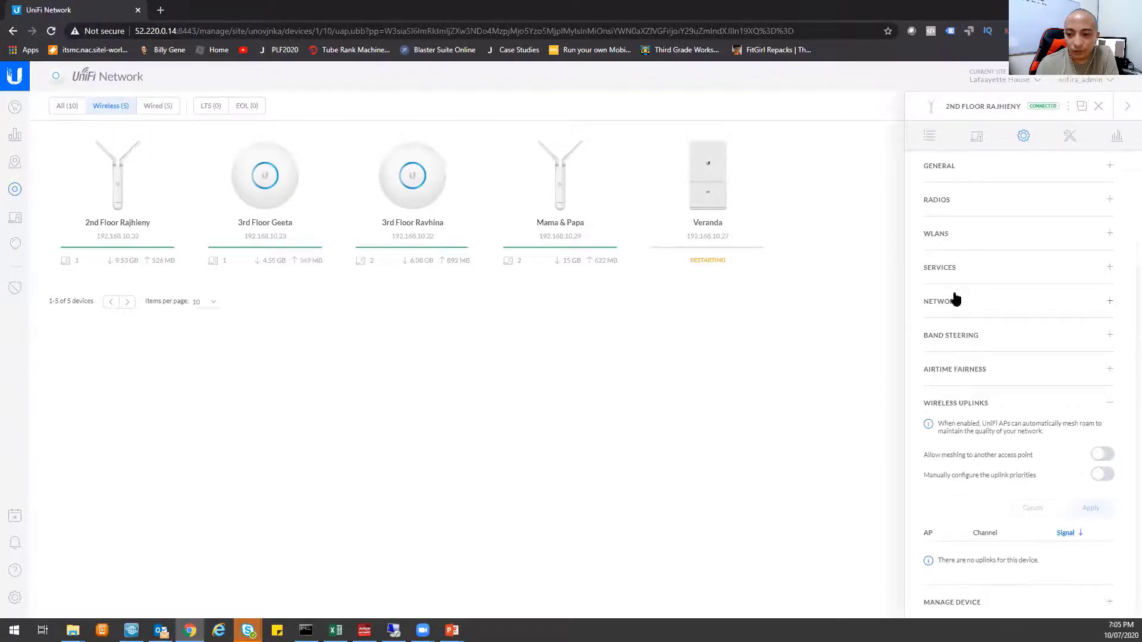
pyautogui.click(978, 209)
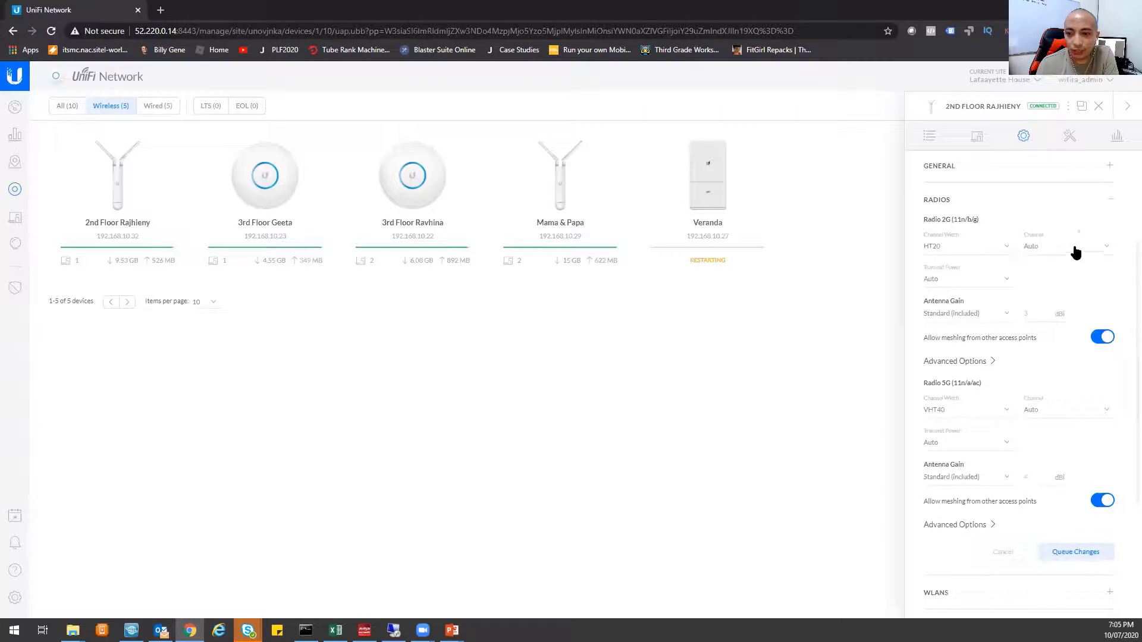
pyautogui.click(1075, 253)
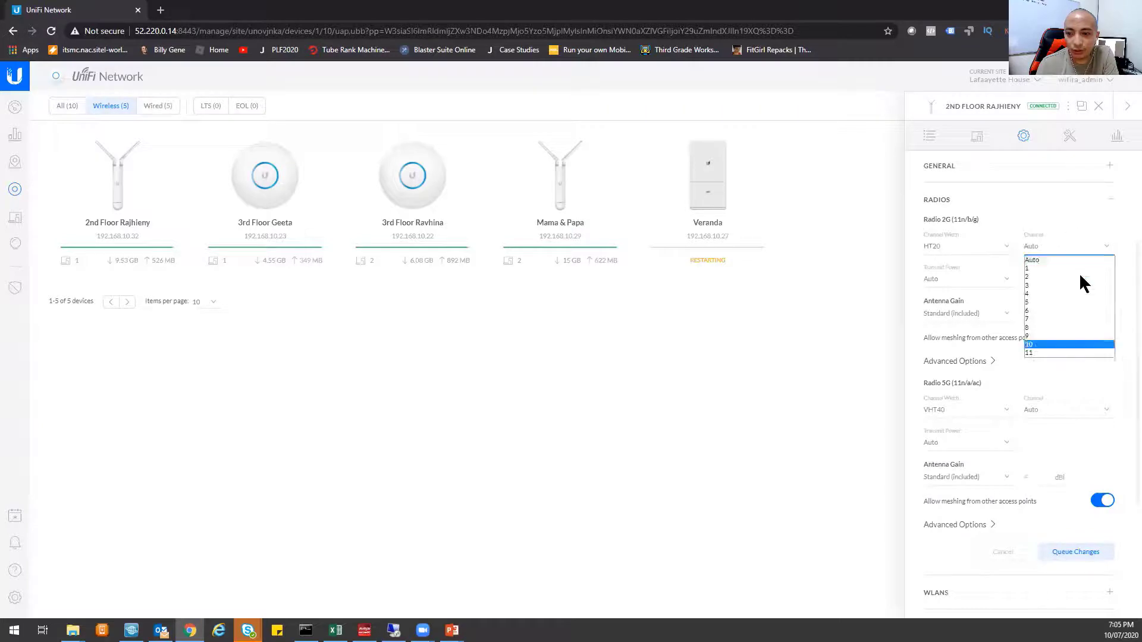
pyautogui.click(833, 414)
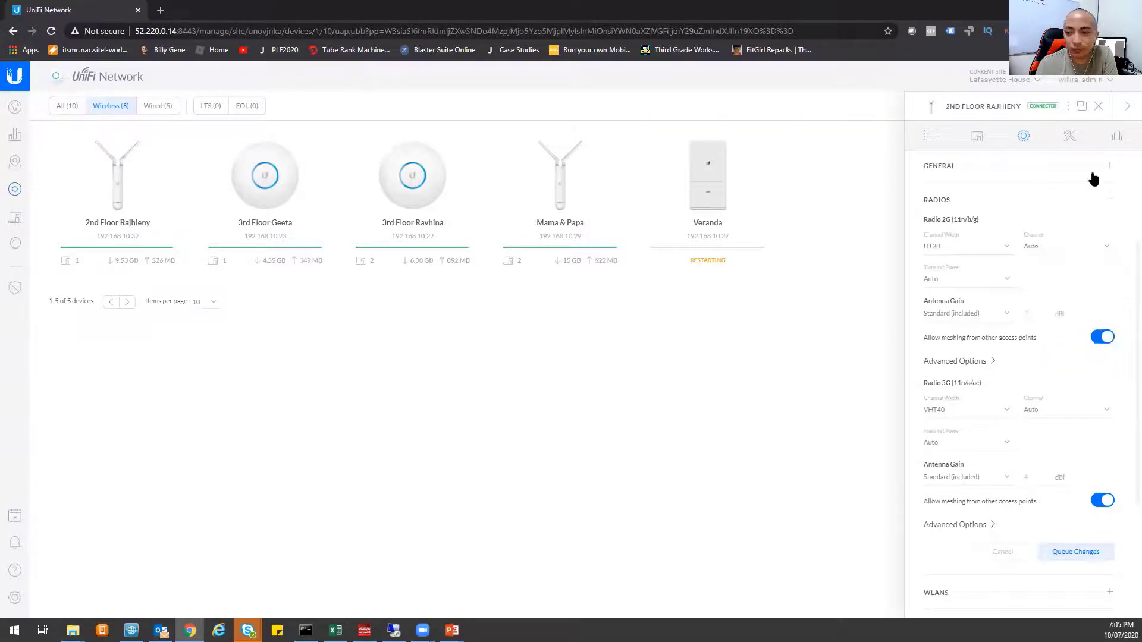
pyautogui.click(1109, 199)
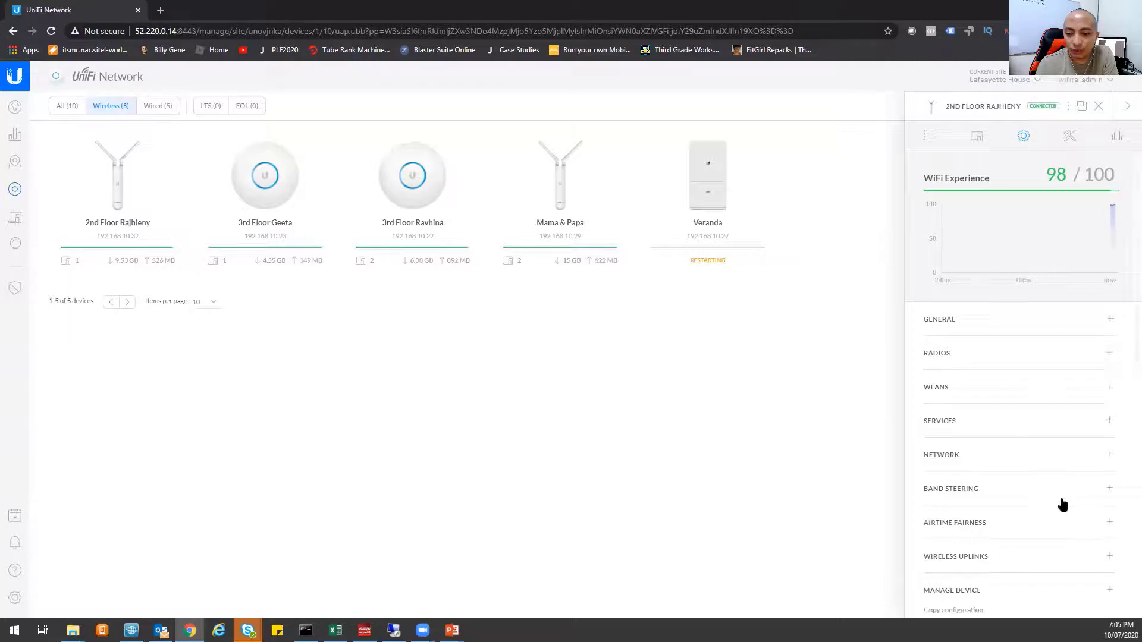
pyautogui.scroll(-9, 1027, 505)
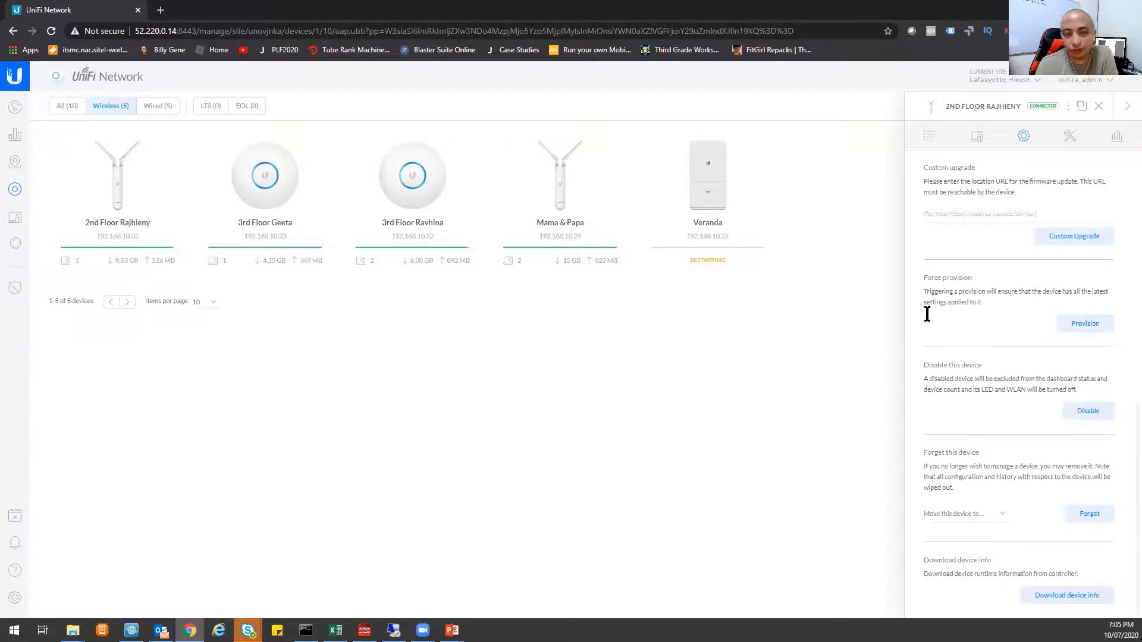
pyautogui.click(1098, 107)
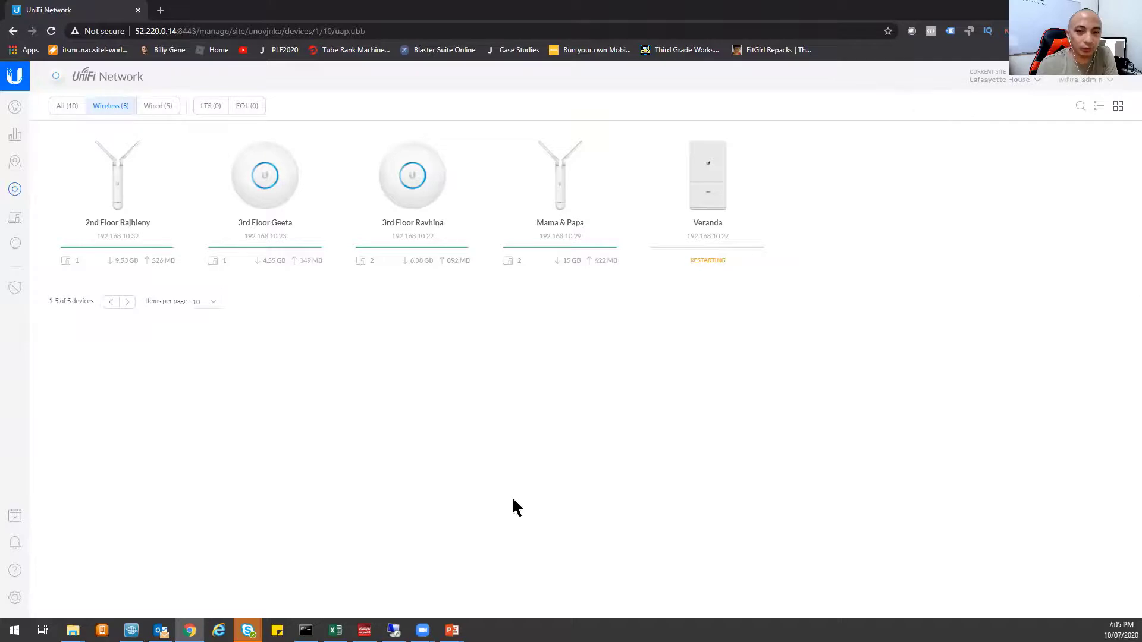
# Return to the PowerPoint slide show on the UniFi Network Management Controller slide.
pyautogui.moveTo(451, 630)
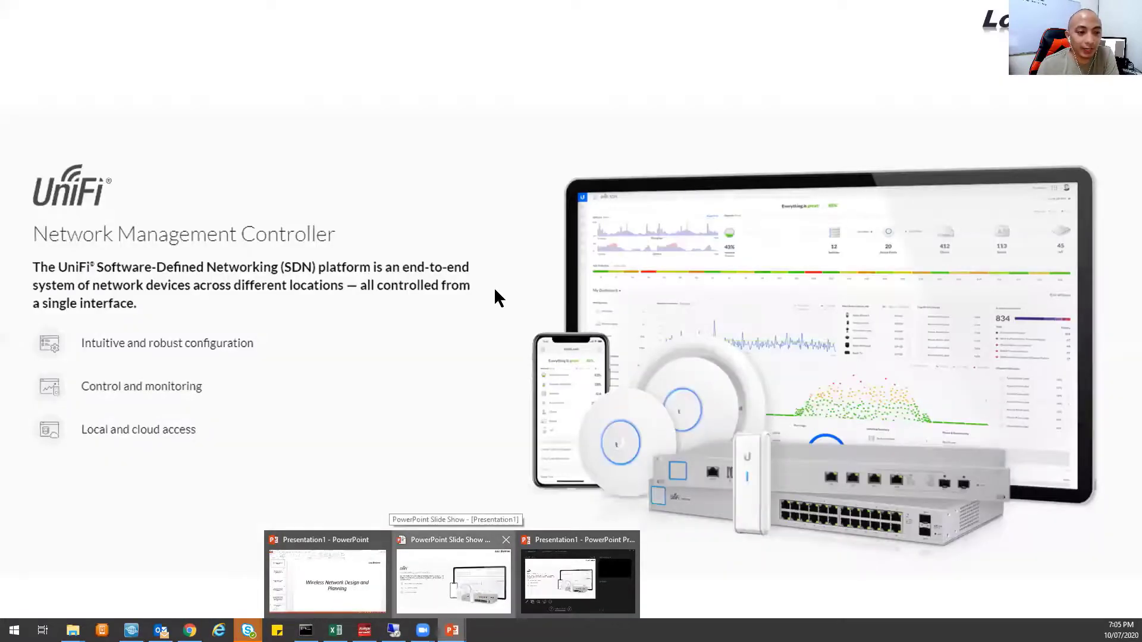
pyautogui.click(452, 580)
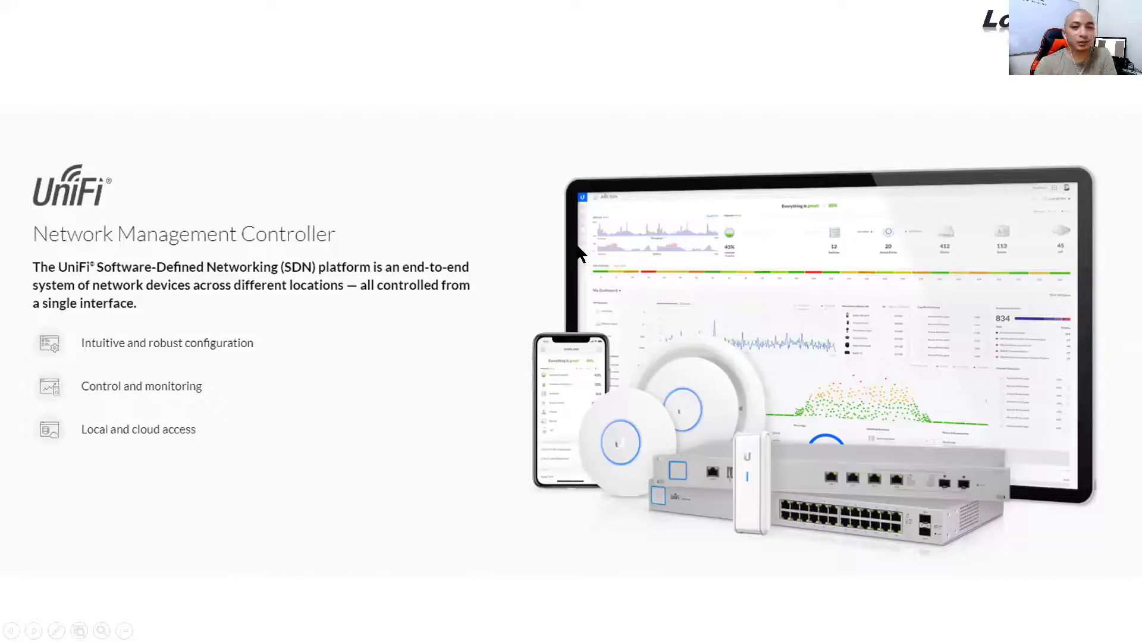